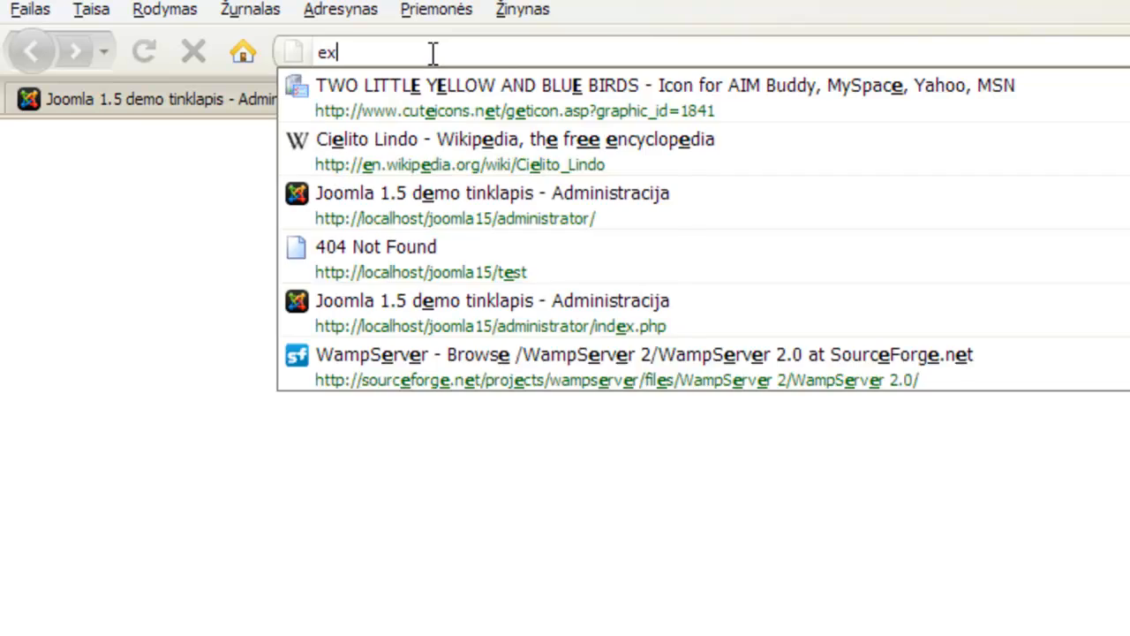
# Go to extensions.joomla.org in a new tab, fixing the mistyped address.
pyautogui.write('nsions')
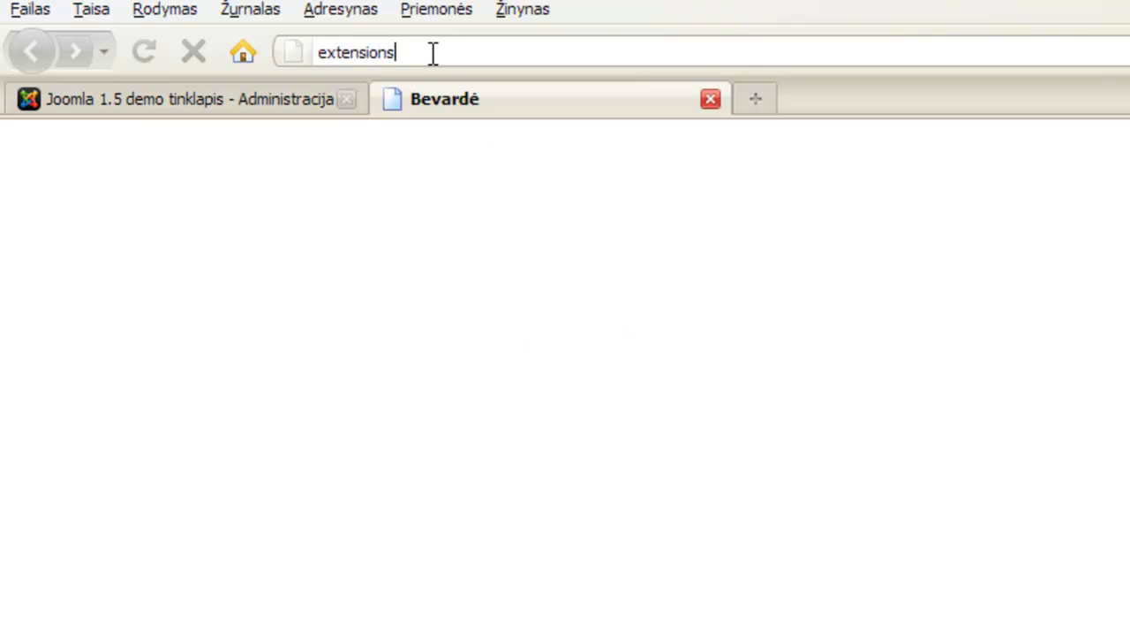
pyautogui.write('.jooo')
pyautogui.press('BackSpace')
pyautogui.write('mla.org')
pyautogui.press('Return')
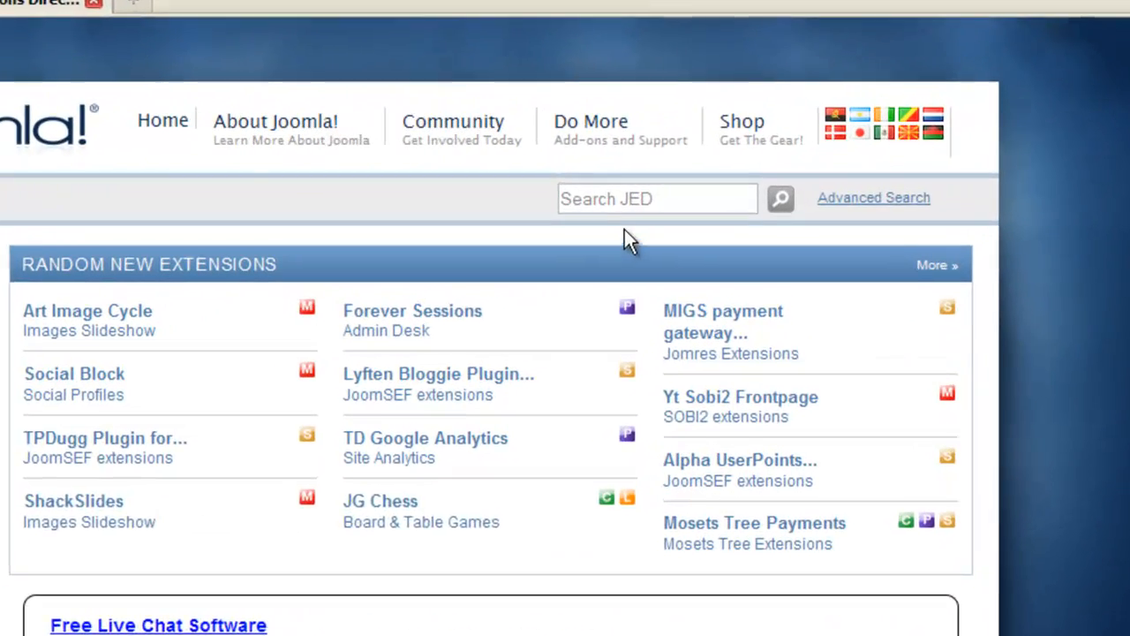
# Search the directory for 'googlemaps' and scroll through the 12 results.
pyautogui.click(658, 202)
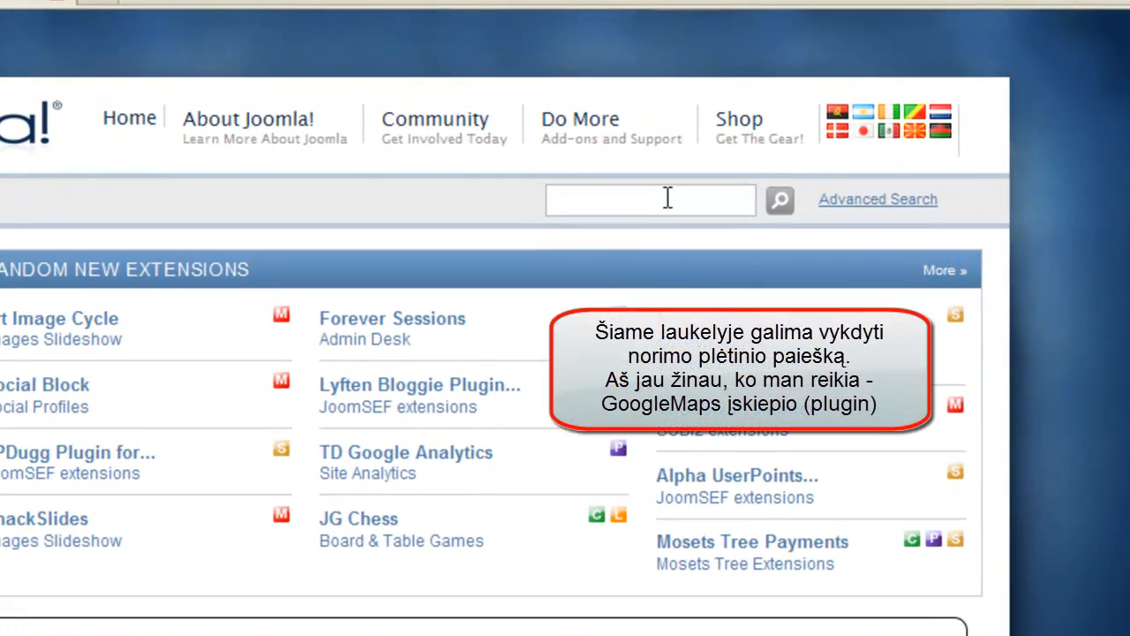
pyautogui.write('googlemaps')
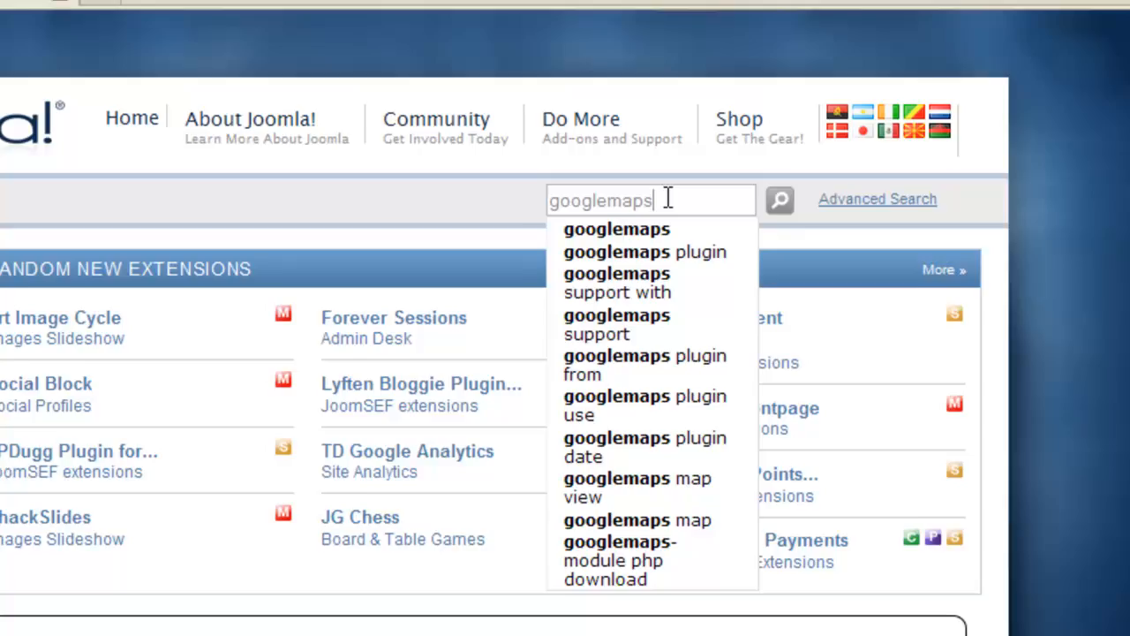
pyautogui.press('Return')
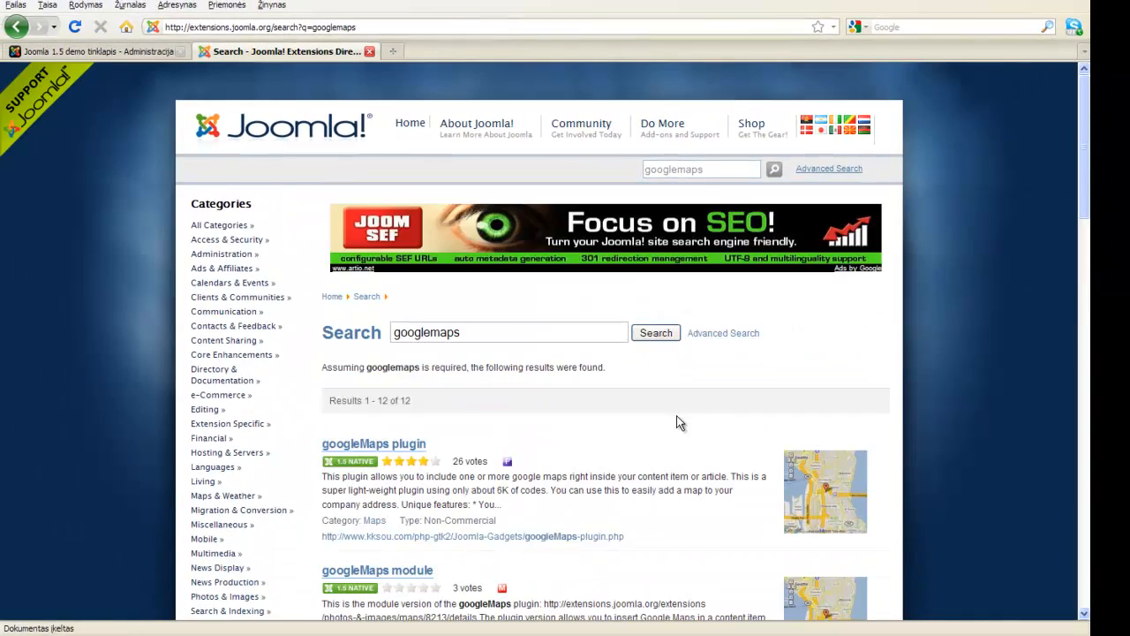
pyautogui.scroll(-12, 707, 402)
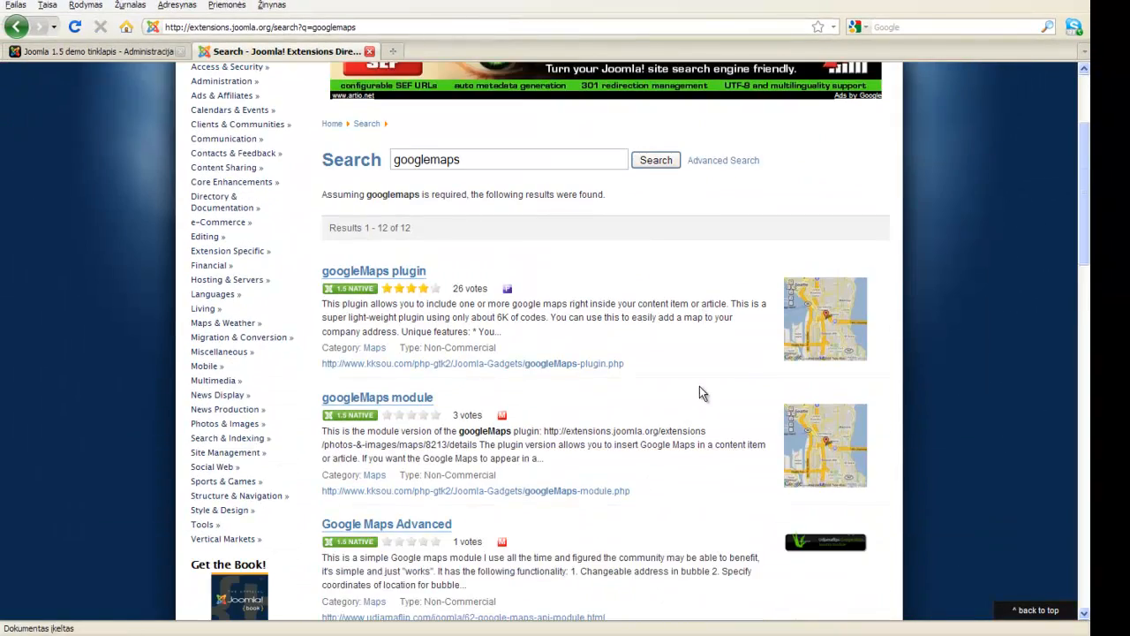
pyautogui.scroll(-6, 697, 386)
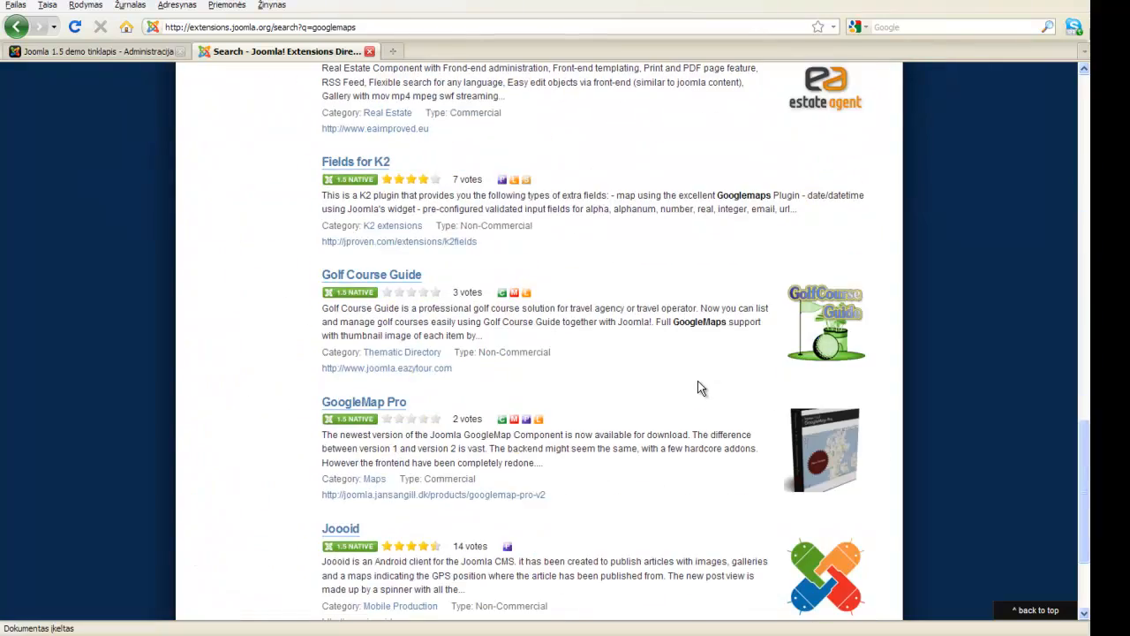
pyautogui.scroll(-3, 698, 388)
pyautogui.scroll(20, 695, 386)
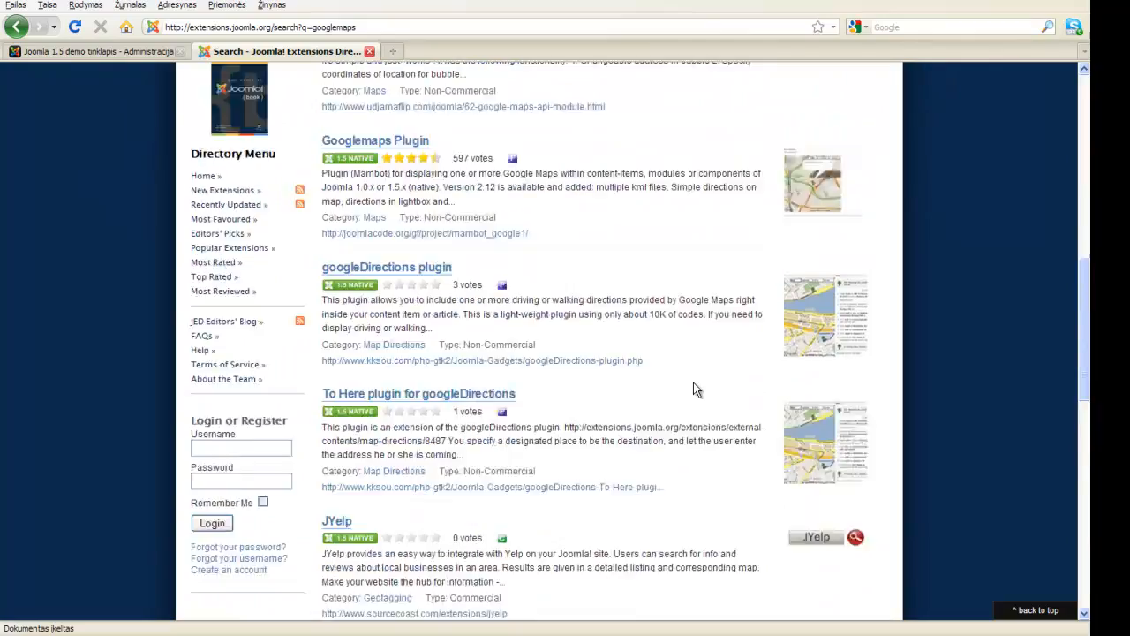
pyautogui.scroll(-3, 689, 387)
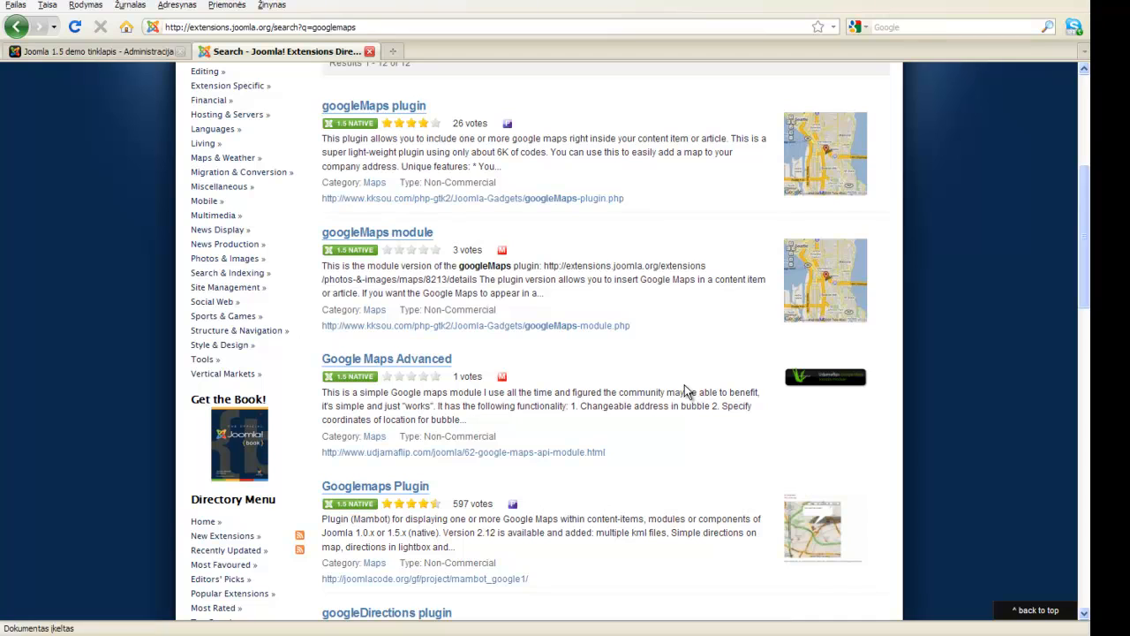
pyautogui.scroll(-2, 548, 382)
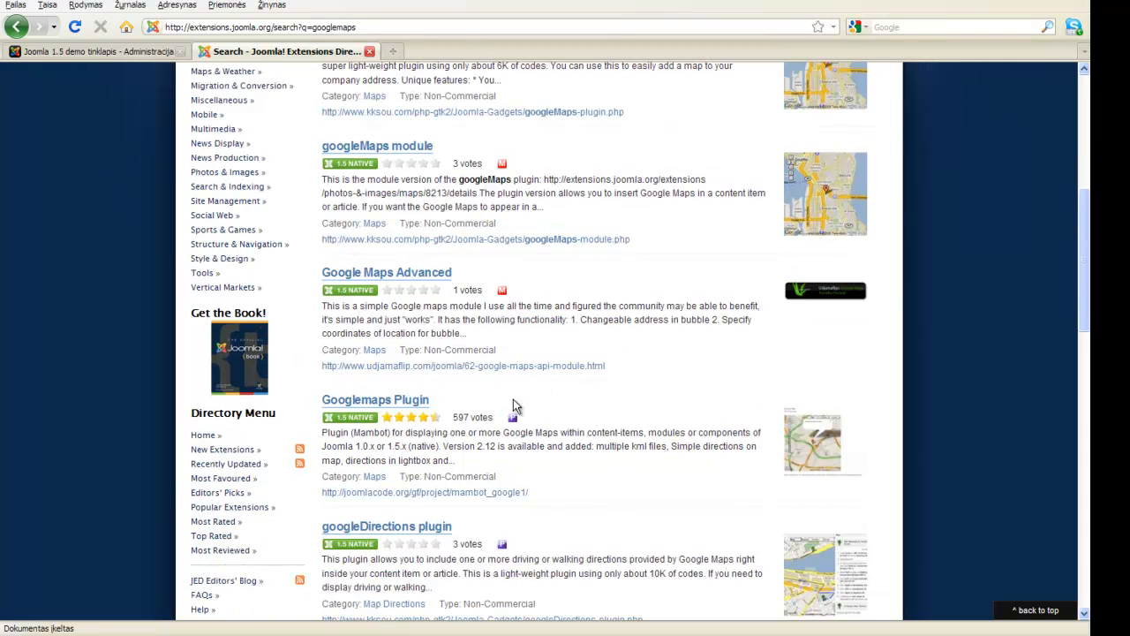
# Open the Googlemaps Plugin 2.12n details page and go to its download releases.
pyautogui.click(422, 405)
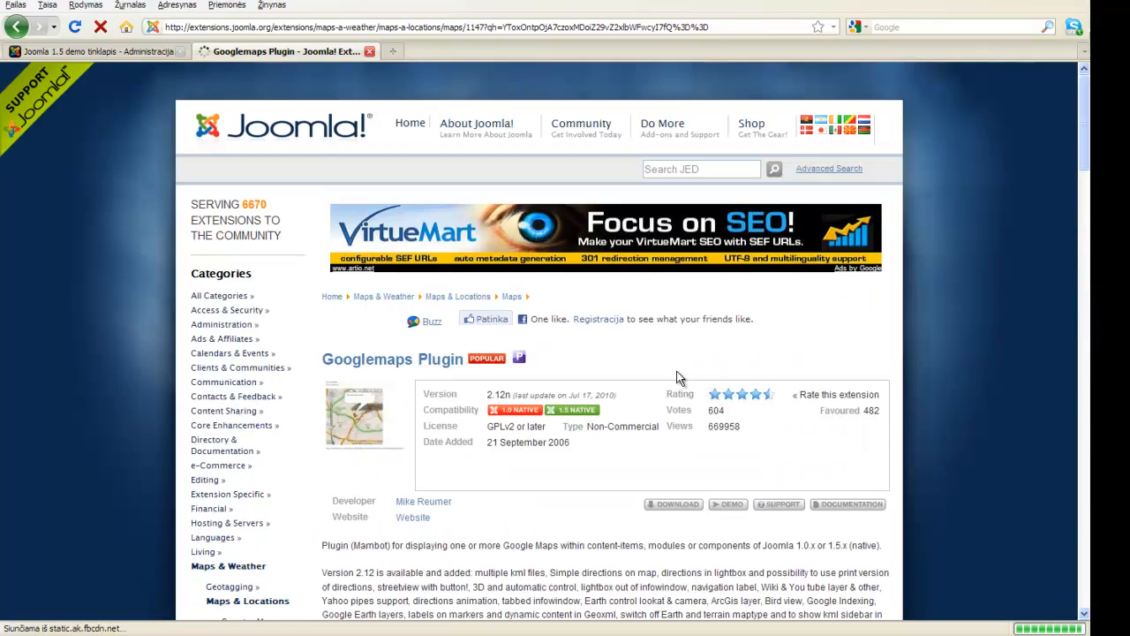
pyautogui.scroll(-2, 676, 371)
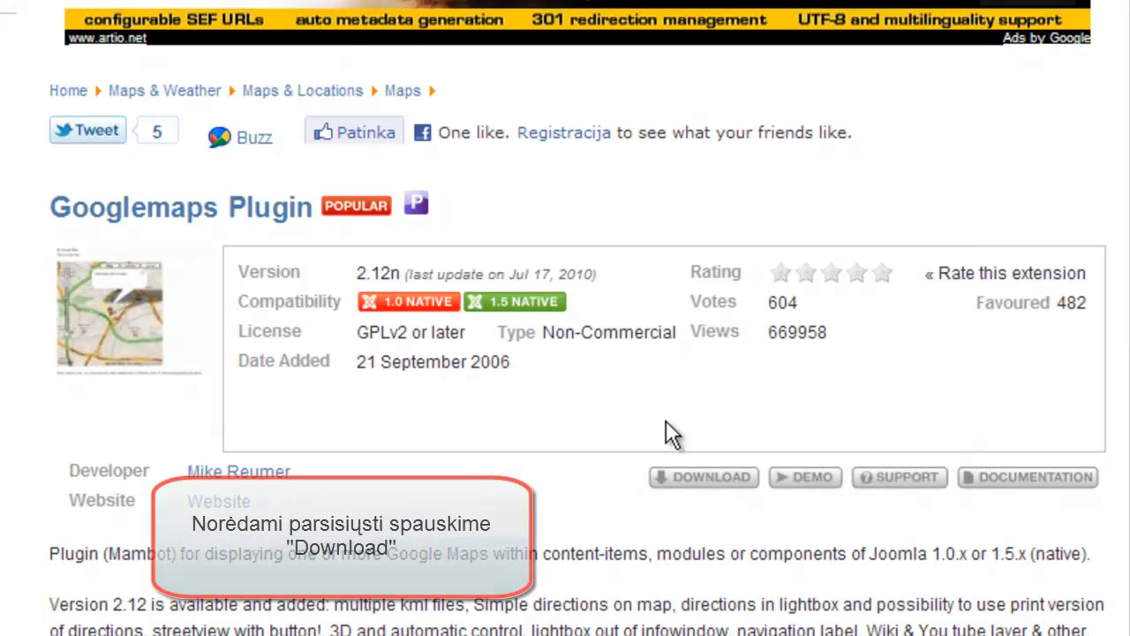
pyautogui.click(717, 483)
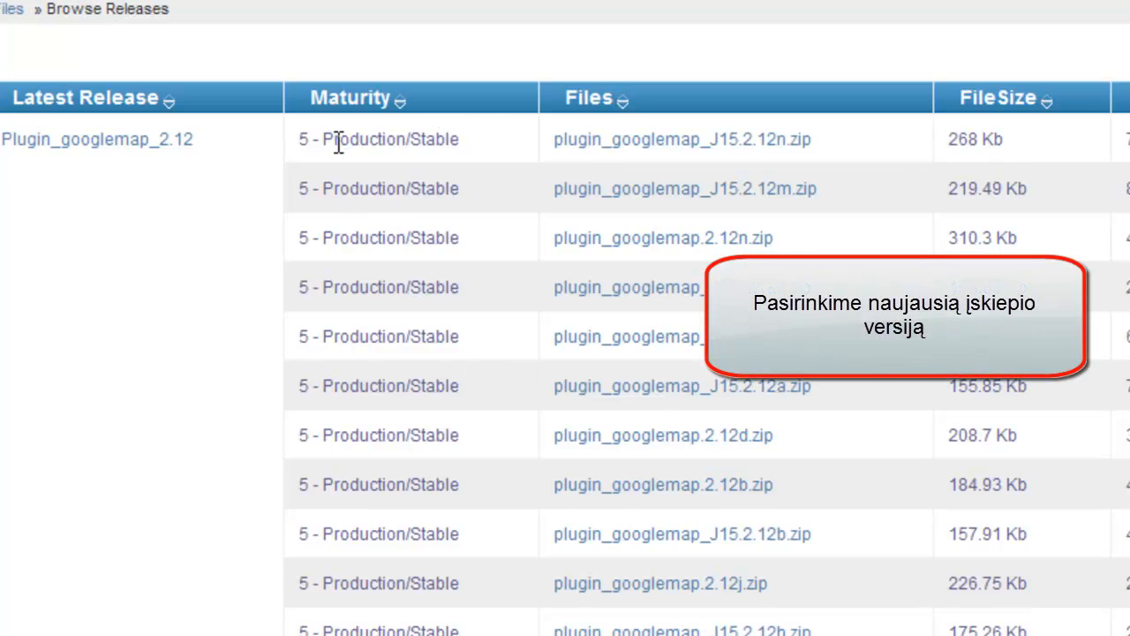
# Download plugin_googlemap_J15.2.12n.zip, clear the downloads list, and close the JoomlaCode and directory tabs.
pyautogui.click(801, 158)
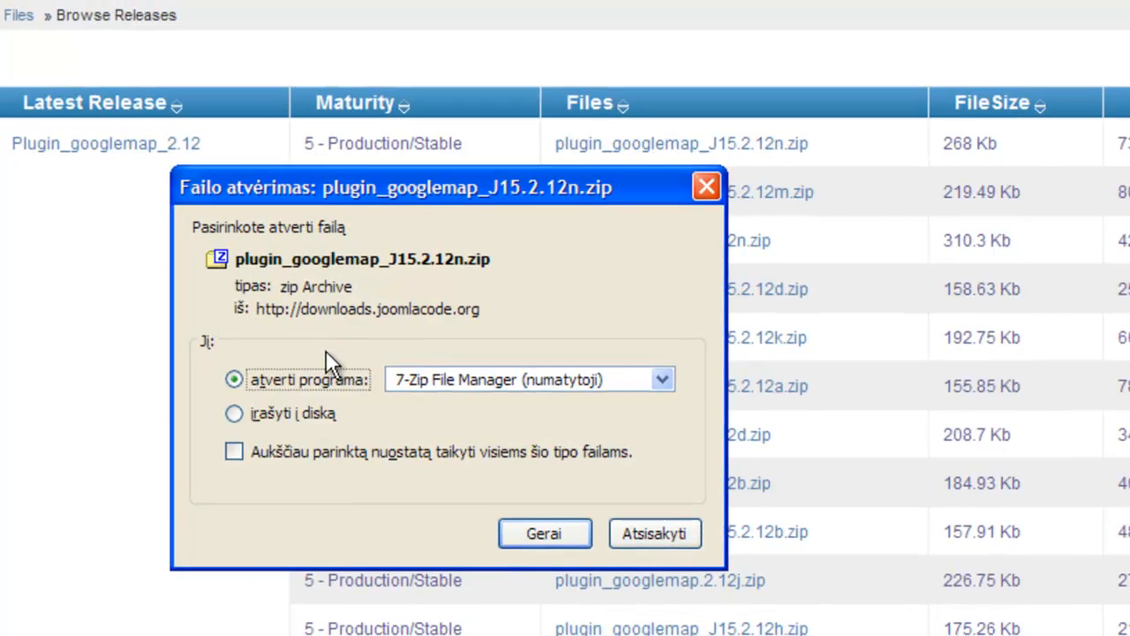
pyautogui.click(544, 534)
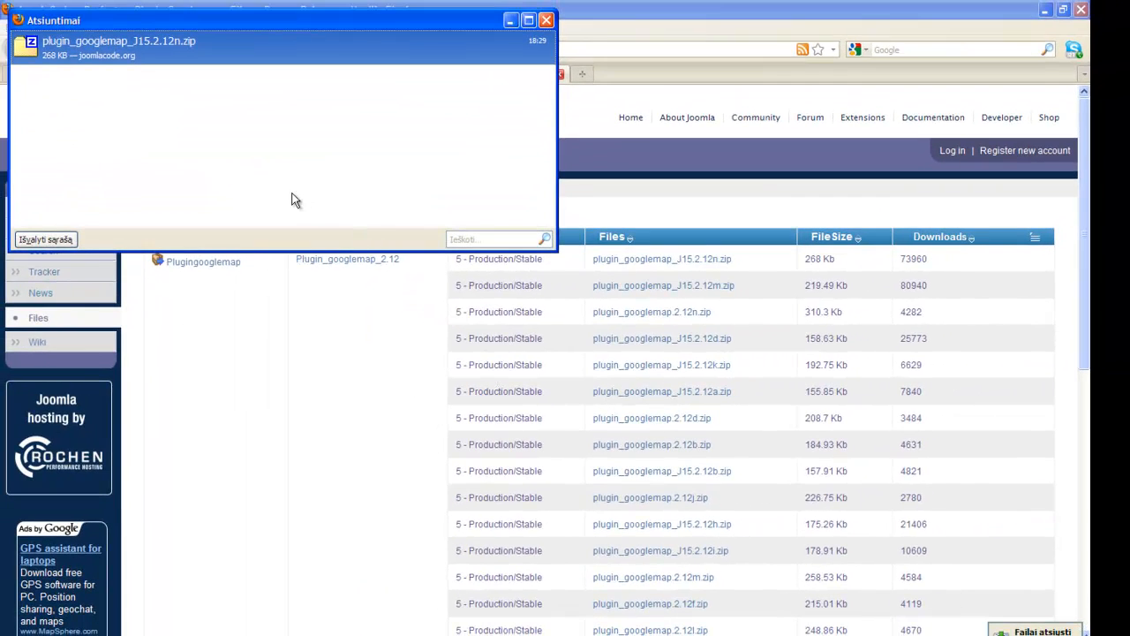
pyautogui.click(56, 241)
pyautogui.click(546, 20)
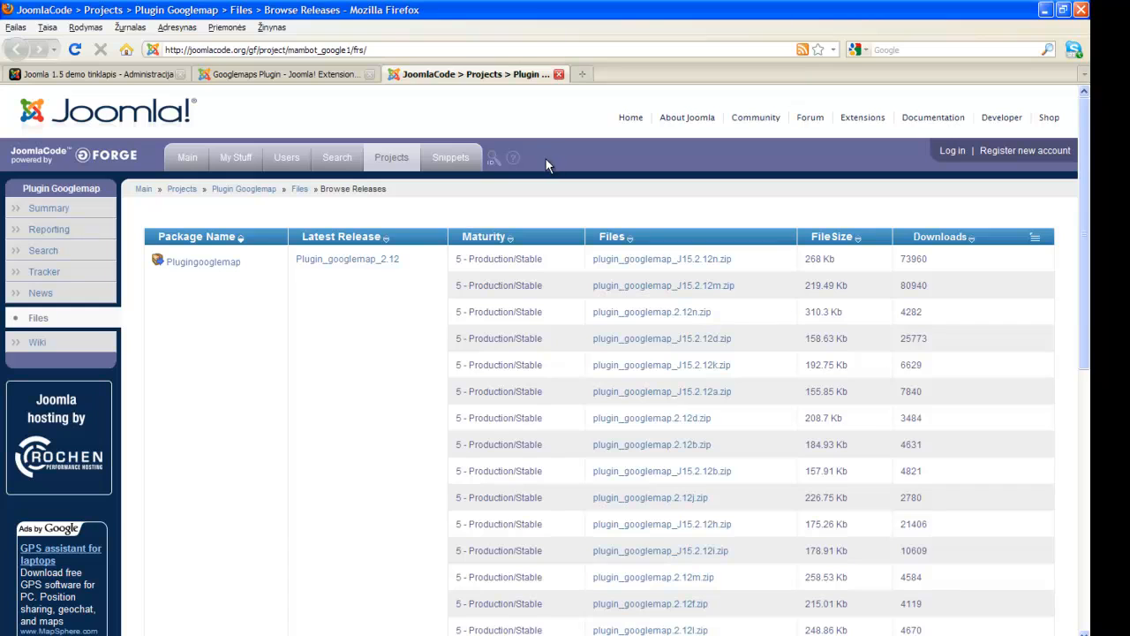
pyautogui.click(559, 76)
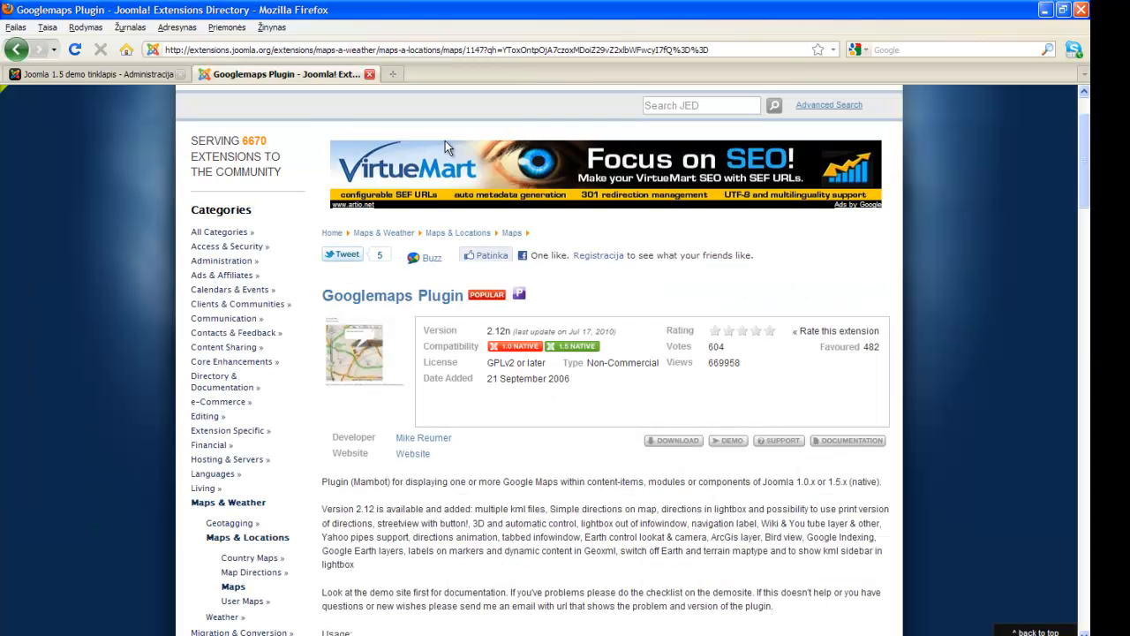
pyautogui.click(369, 75)
# Upload and install plugin_googlemap_J15.2.12n.zip through the Įdiegti/Pašalinti extension installer.
pyautogui.moveTo(267, 144)
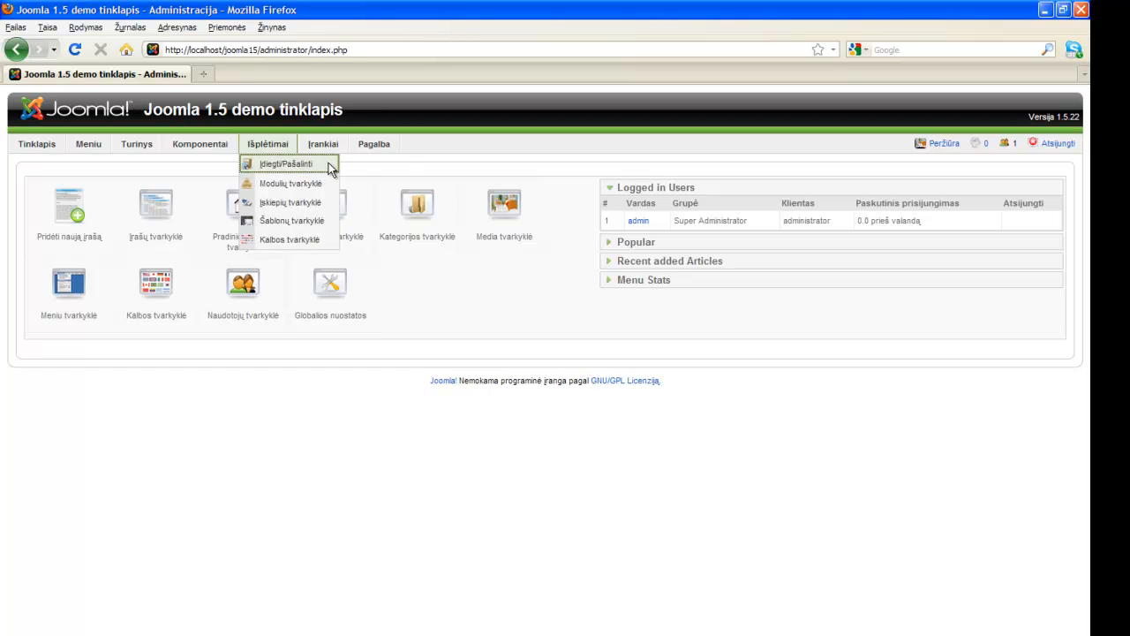
pyautogui.click(329, 162)
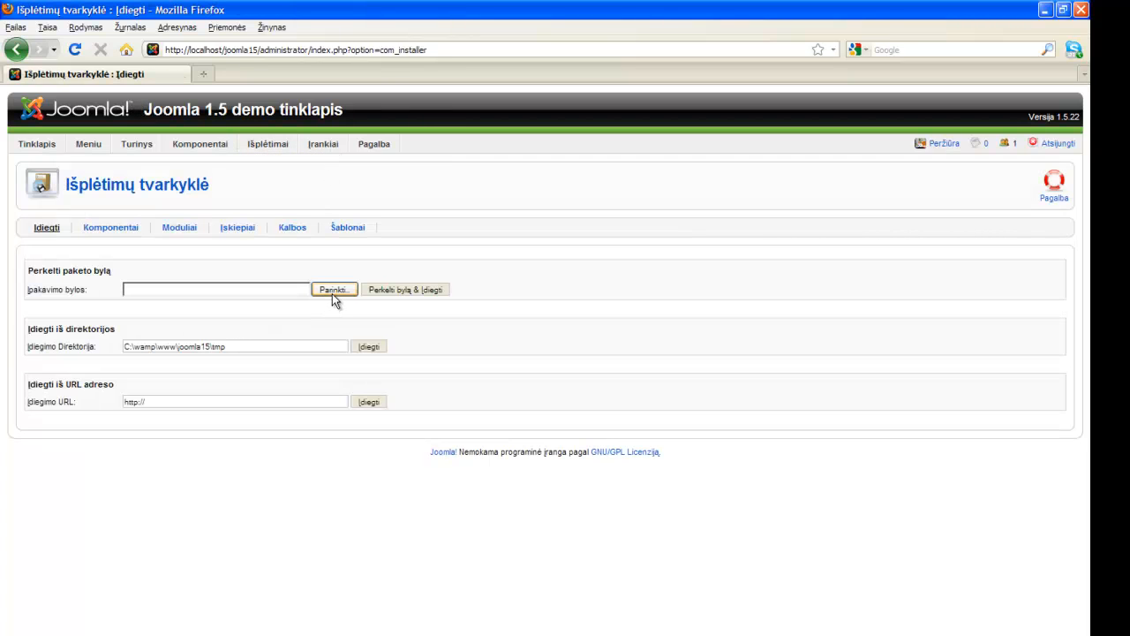
pyautogui.click(332, 291)
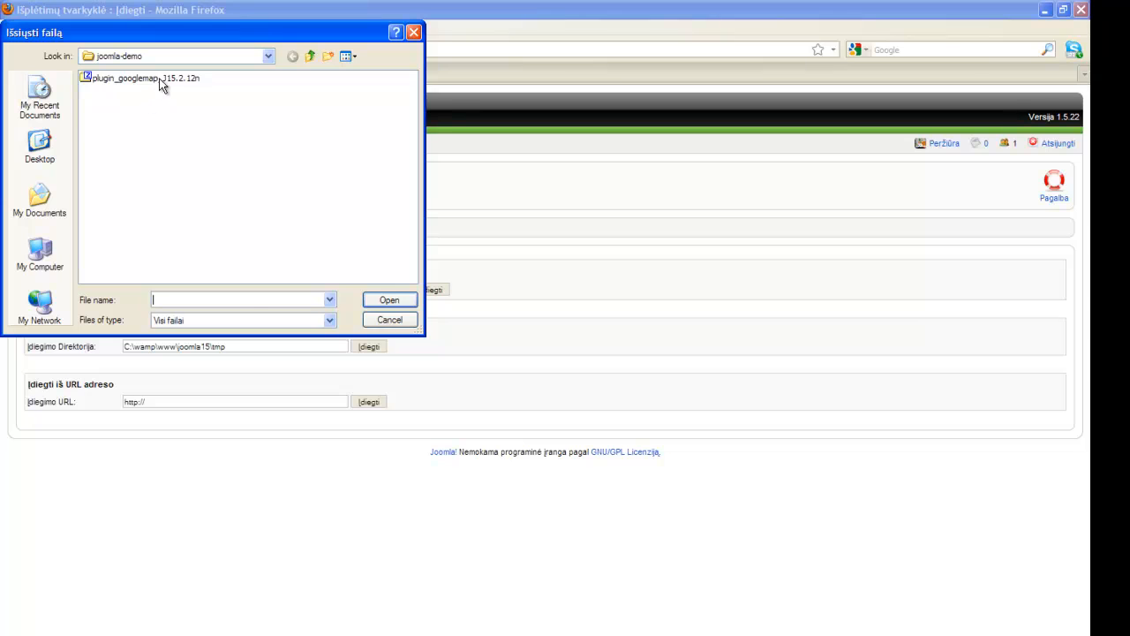
pyautogui.click(142, 78)
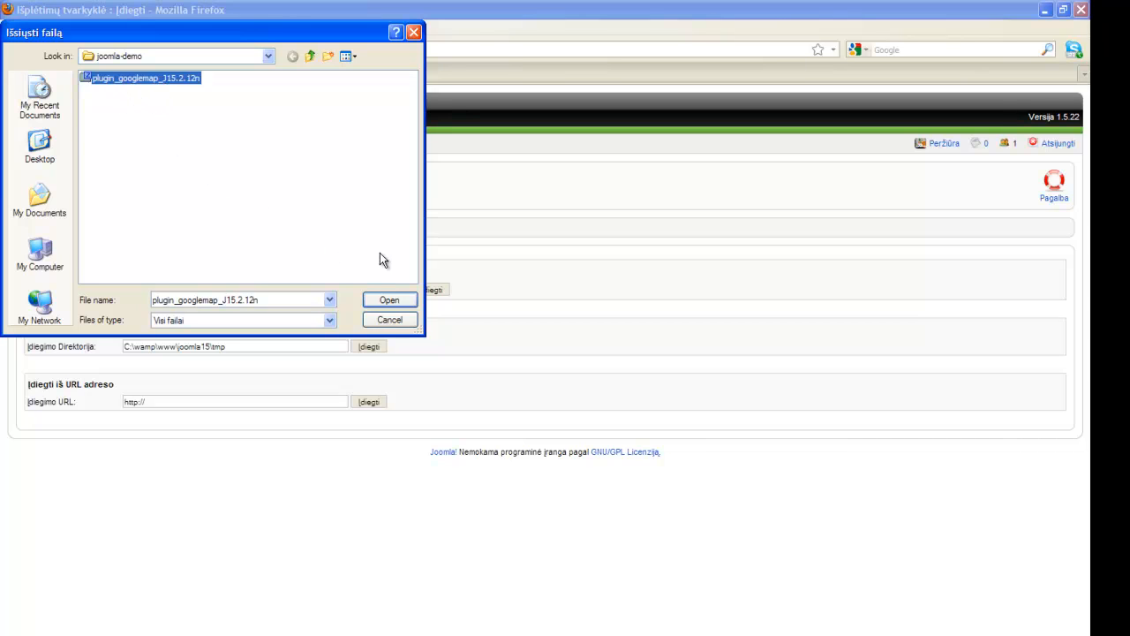
pyautogui.click(395, 300)
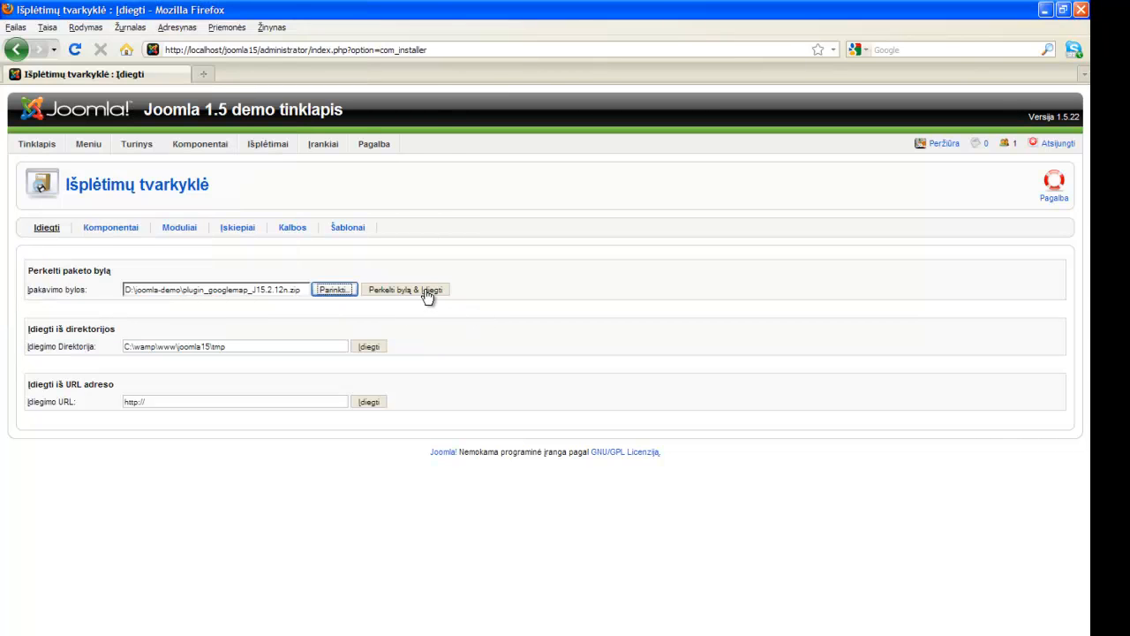
pyautogui.click(435, 295)
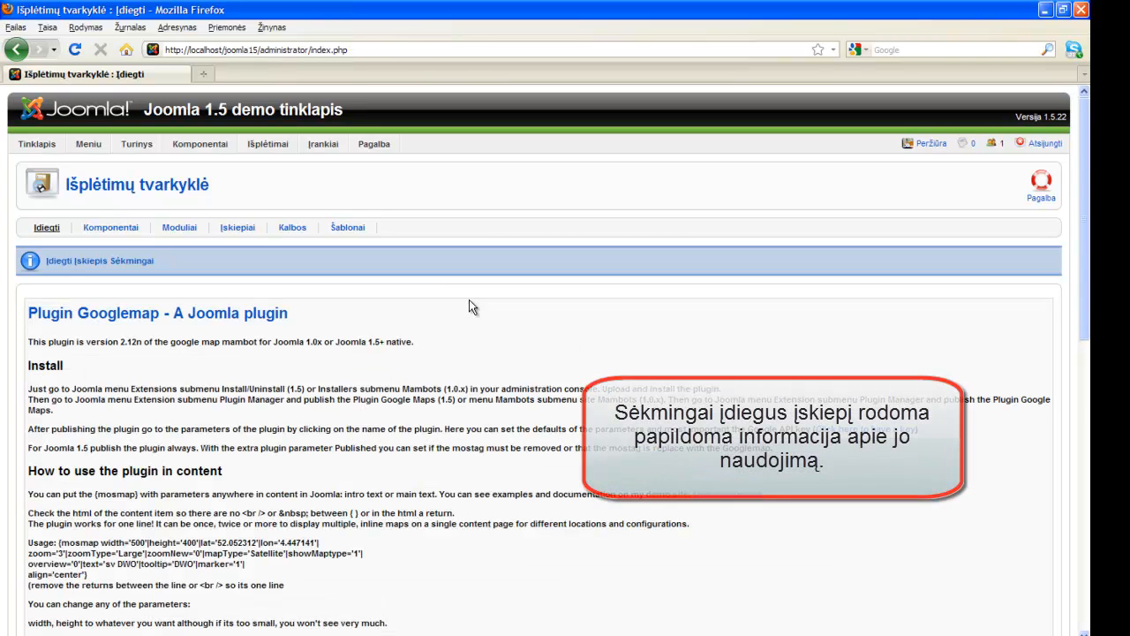
pyautogui.scroll(-4, 369, 359)
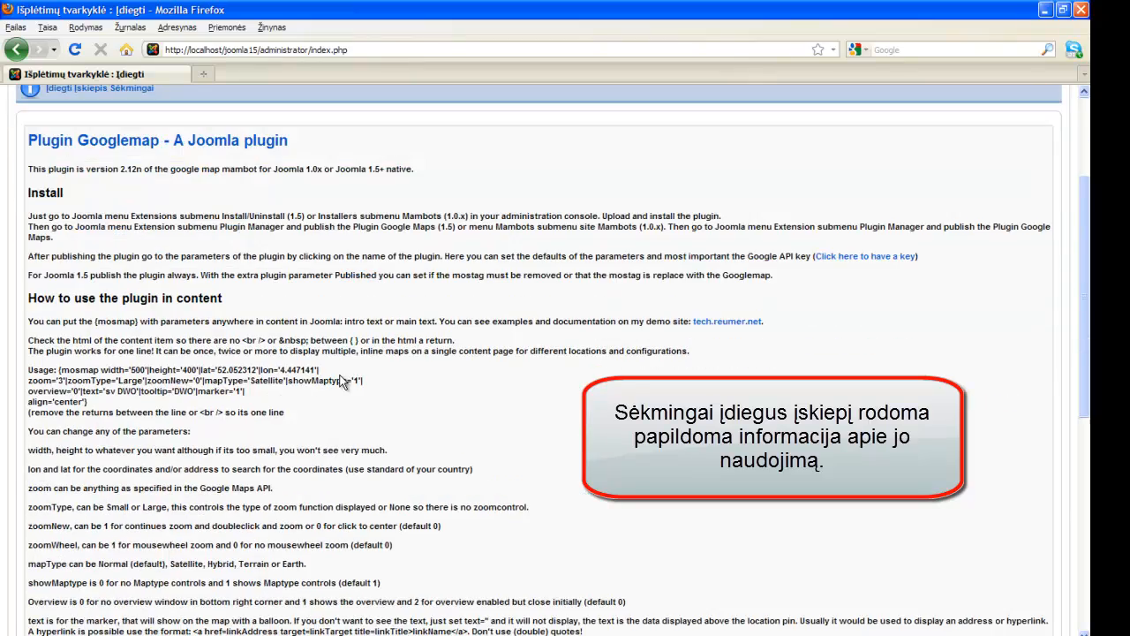
pyautogui.scroll(-2, 67, 442)
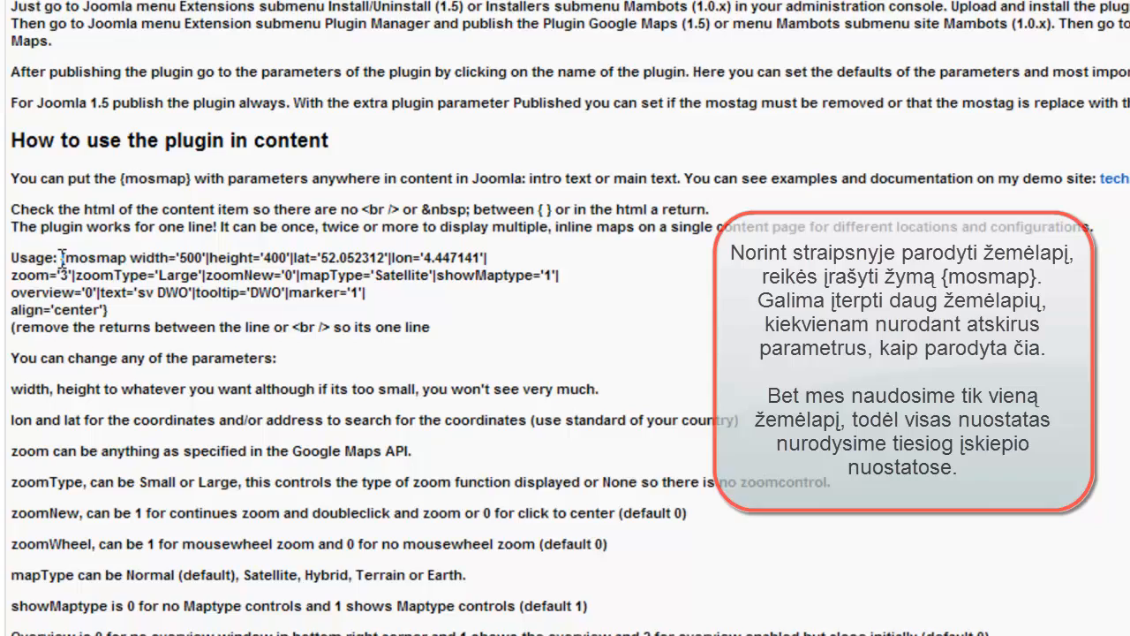
pyautogui.moveTo(60, 284); pyautogui.dragTo(123, 307)
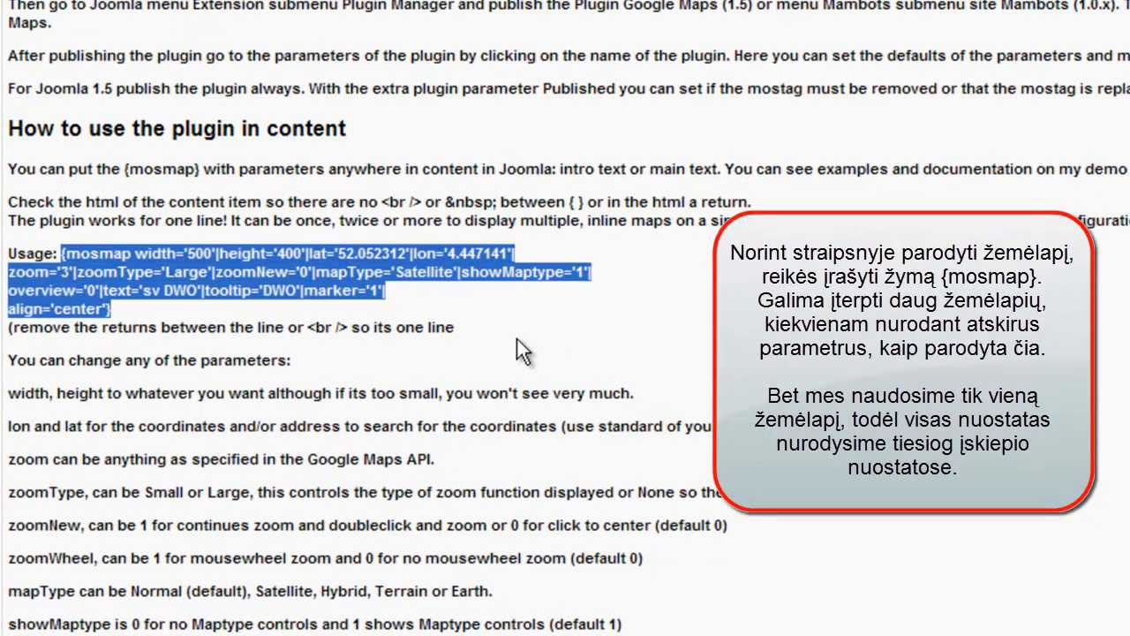
pyautogui.scroll(-3, 495, 339)
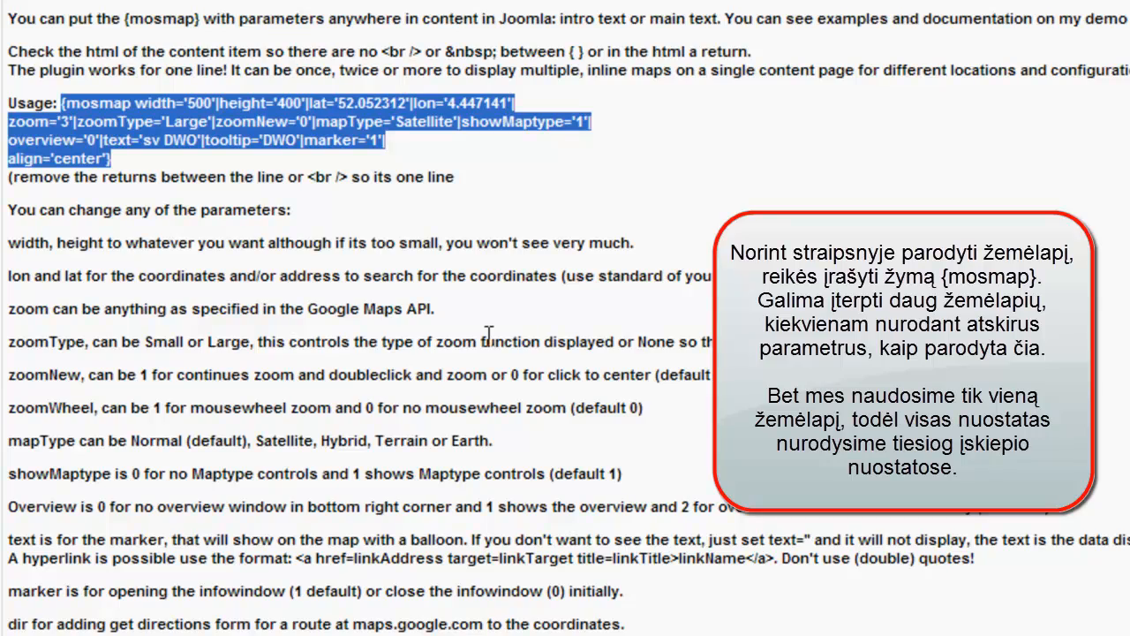
pyautogui.scroll(-5, 489, 338)
pyautogui.scroll(12, 488, 335)
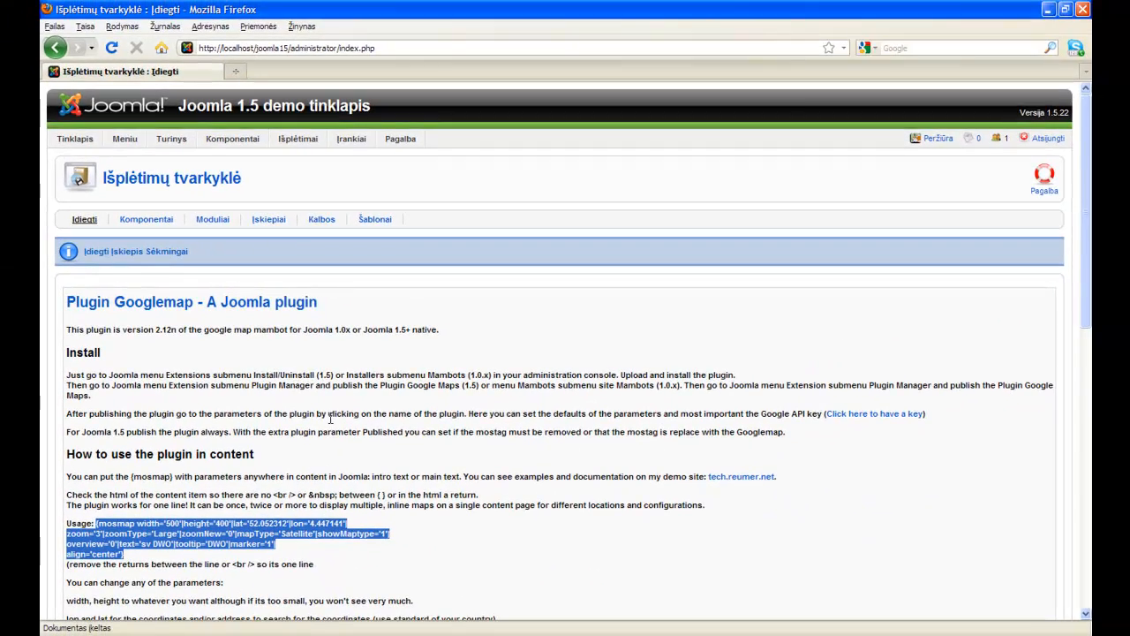
# Go to the Įskiepių tvarkyklė plugin list and open the Google Maps plugin for editing.
pyautogui.moveTo(294, 139)
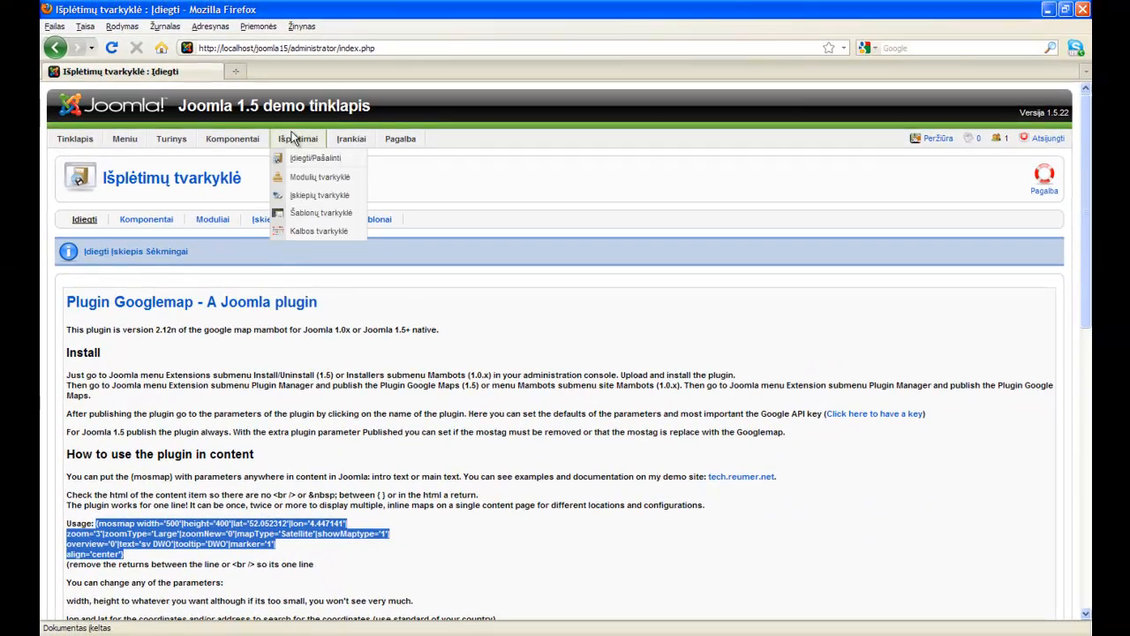
pyautogui.click(359, 195)
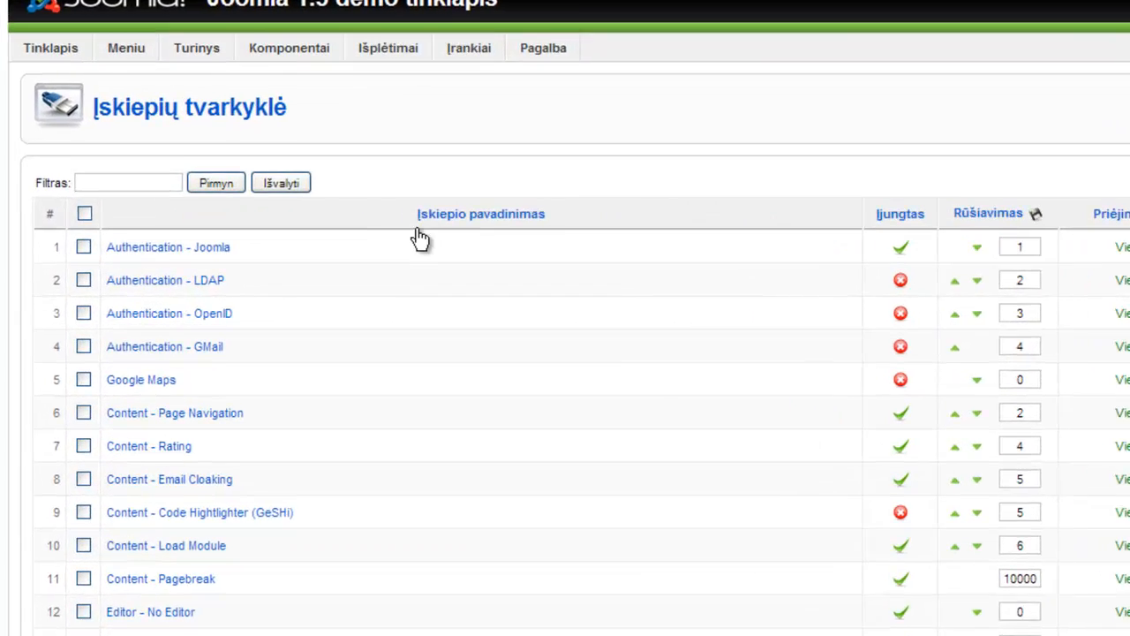
pyautogui.click(174, 395)
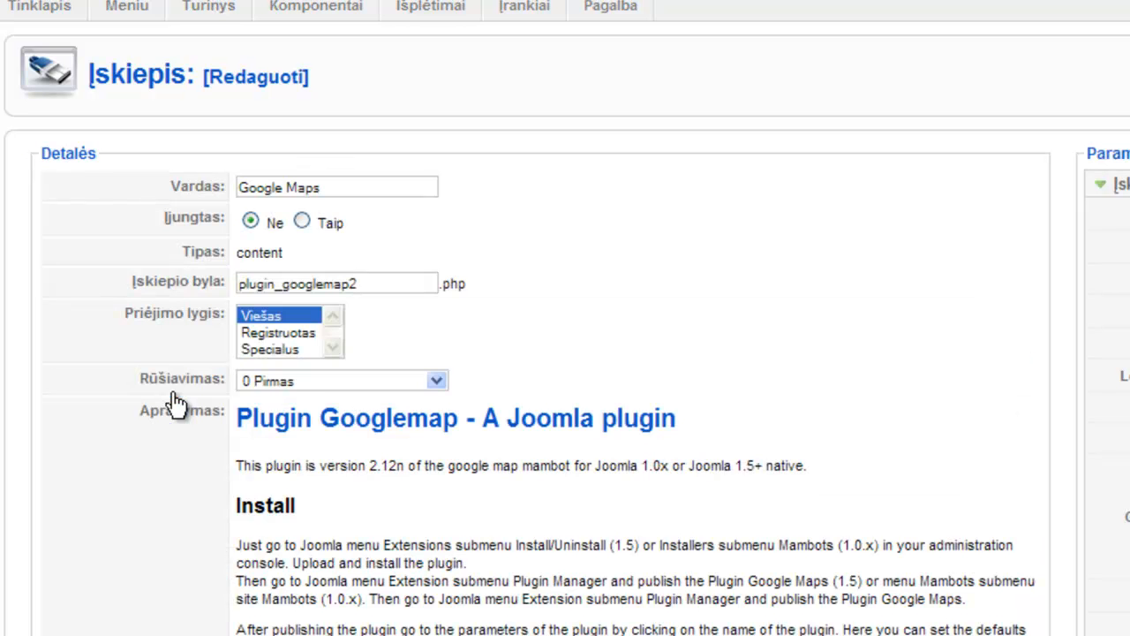
# Enable the Google Maps plugin, set its address to 'kaunas, rotušės aikštė', and save.
pyautogui.click(302, 223)
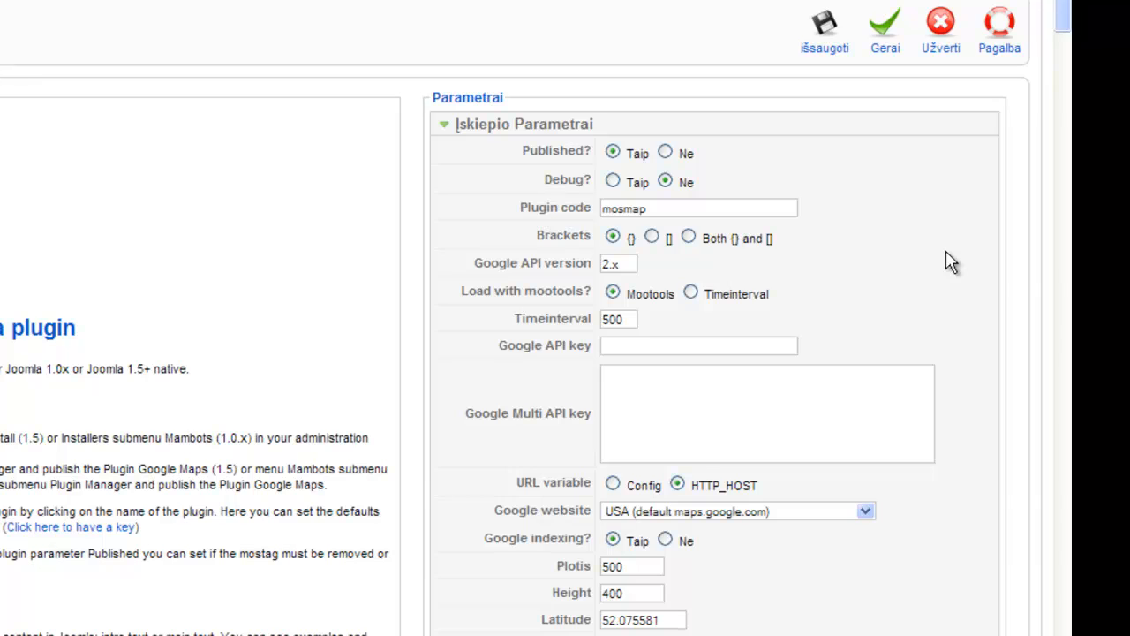
pyautogui.scroll(-6, 950, 262)
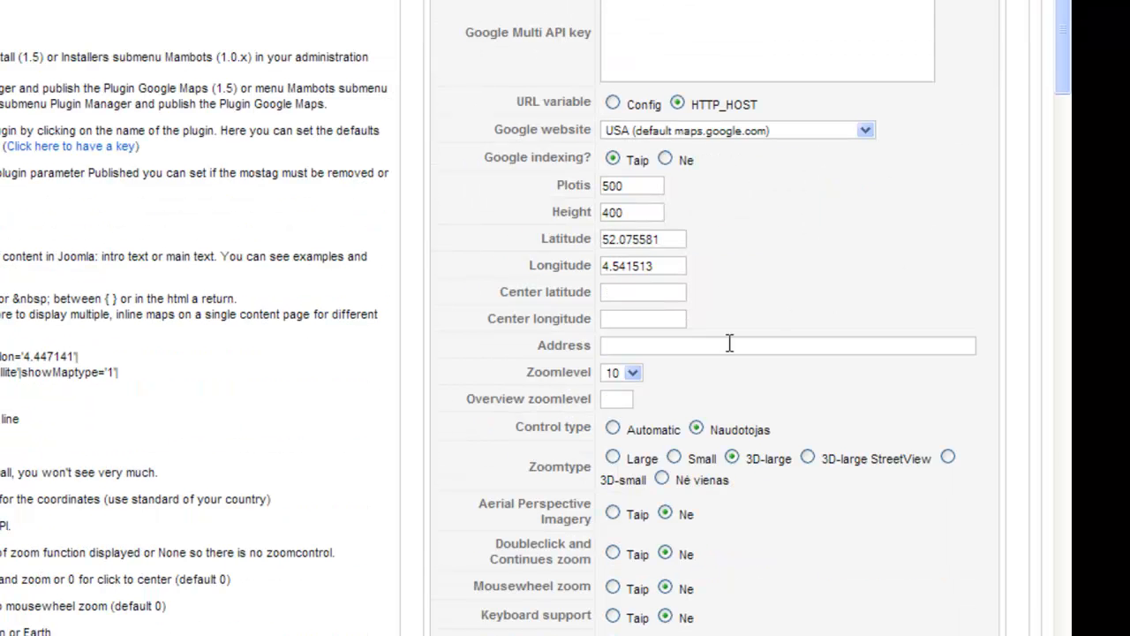
pyautogui.click(704, 345)
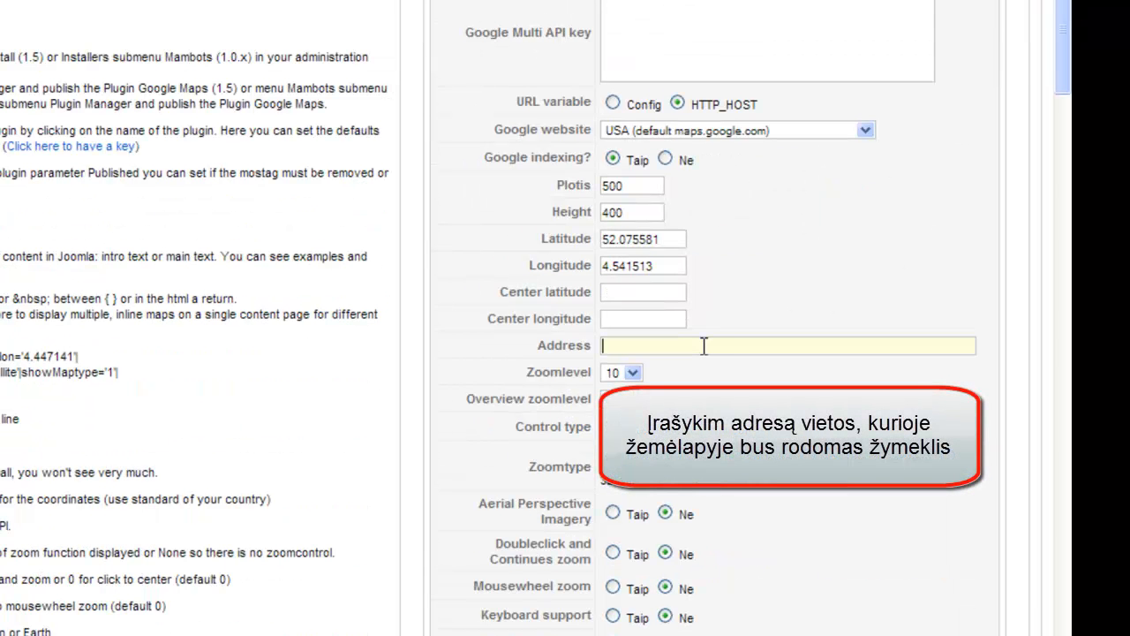
pyautogui.write('kaunas')
pyautogui.write(', rotušės aikštė')
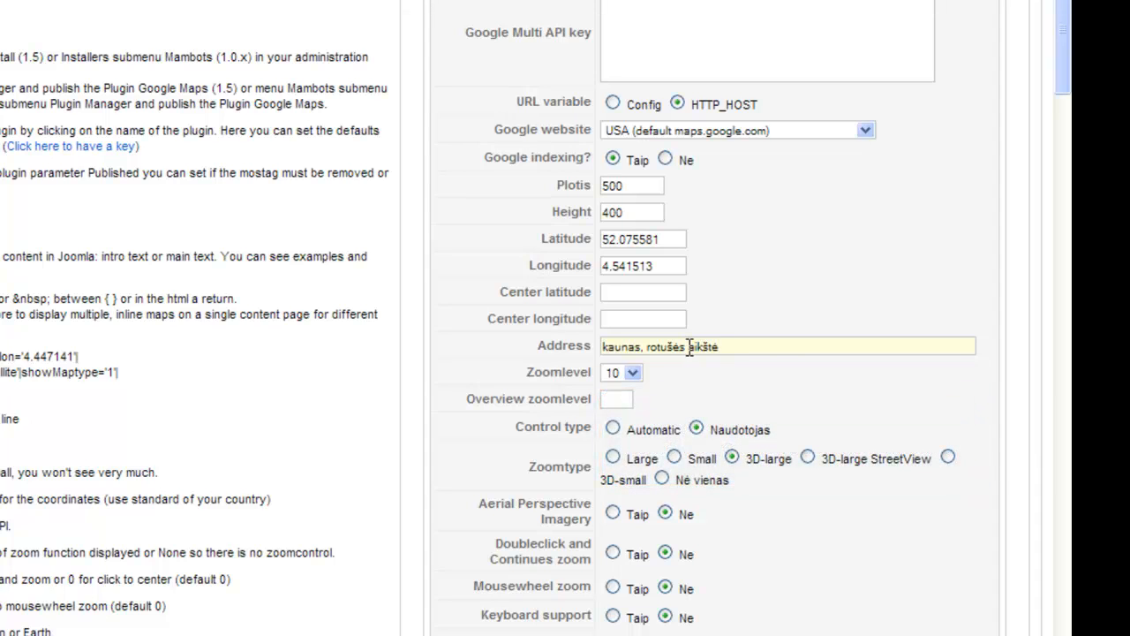
pyautogui.scroll(5, 690, 346)
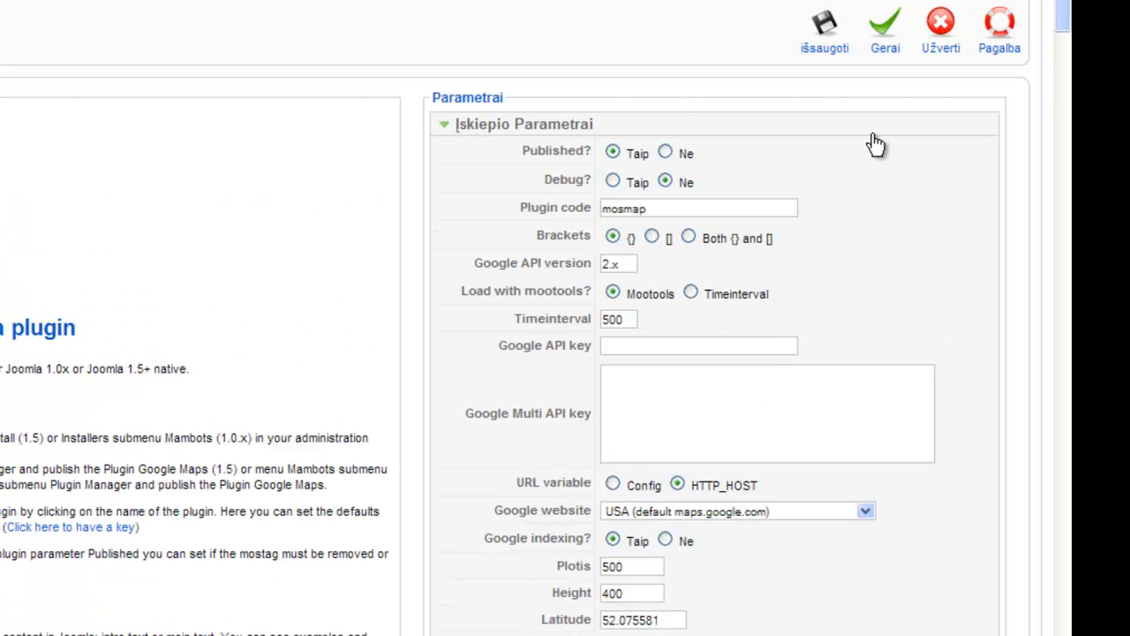
pyautogui.click(826, 35)
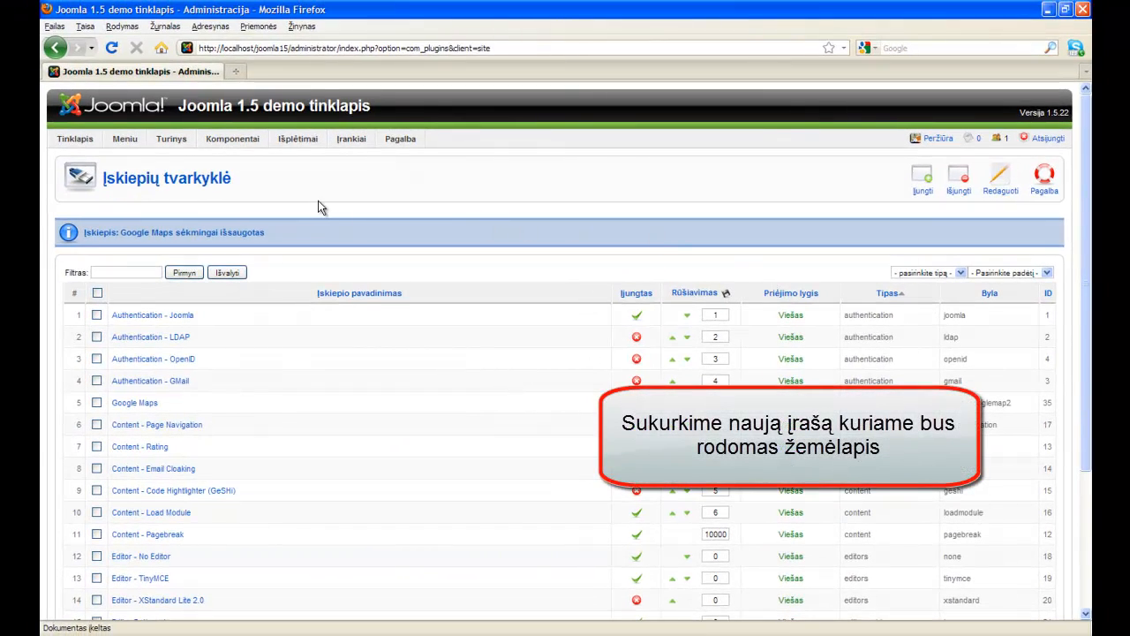
# Start a new article titled 'Mūsų kontaktai' with its section set to Nepriskirti.
pyautogui.moveTo(189, 148)
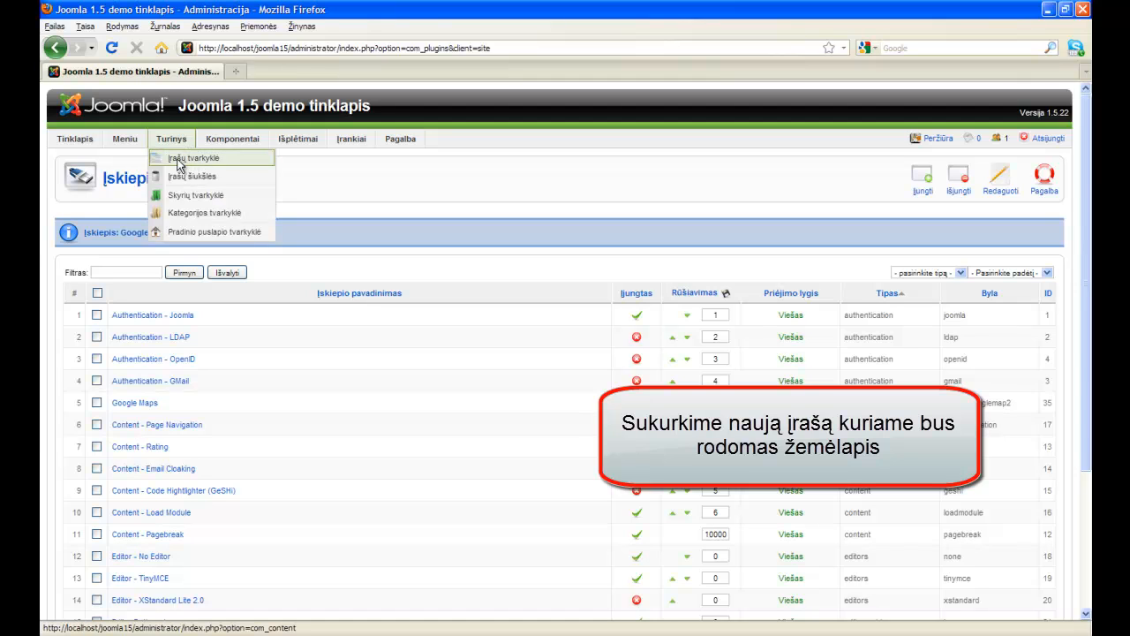
pyautogui.click(261, 159)
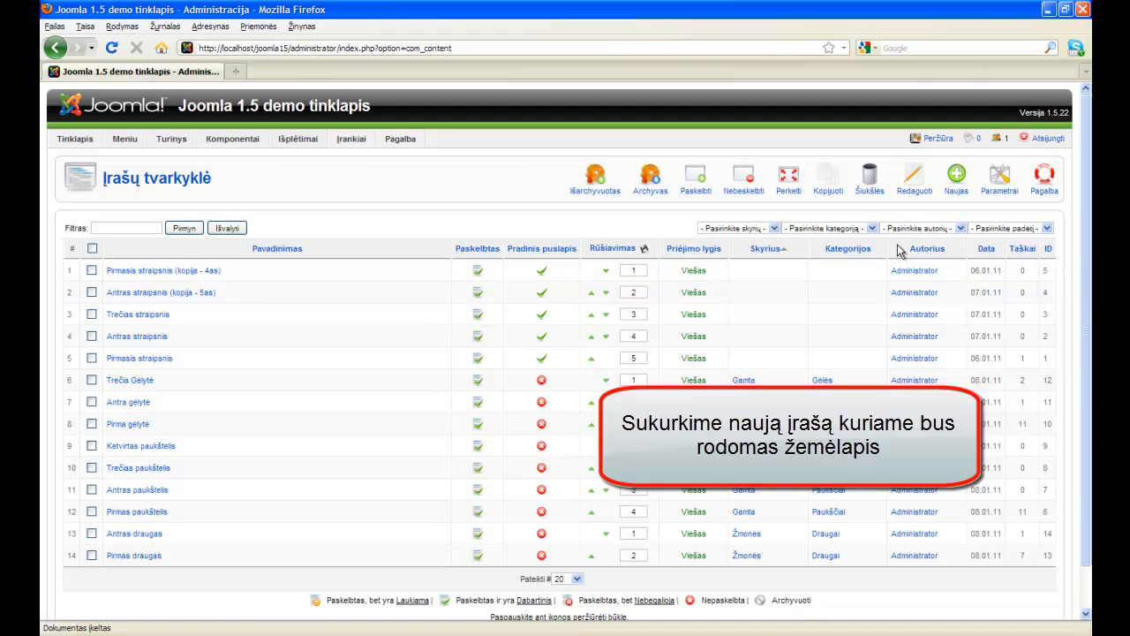
pyautogui.click(957, 192)
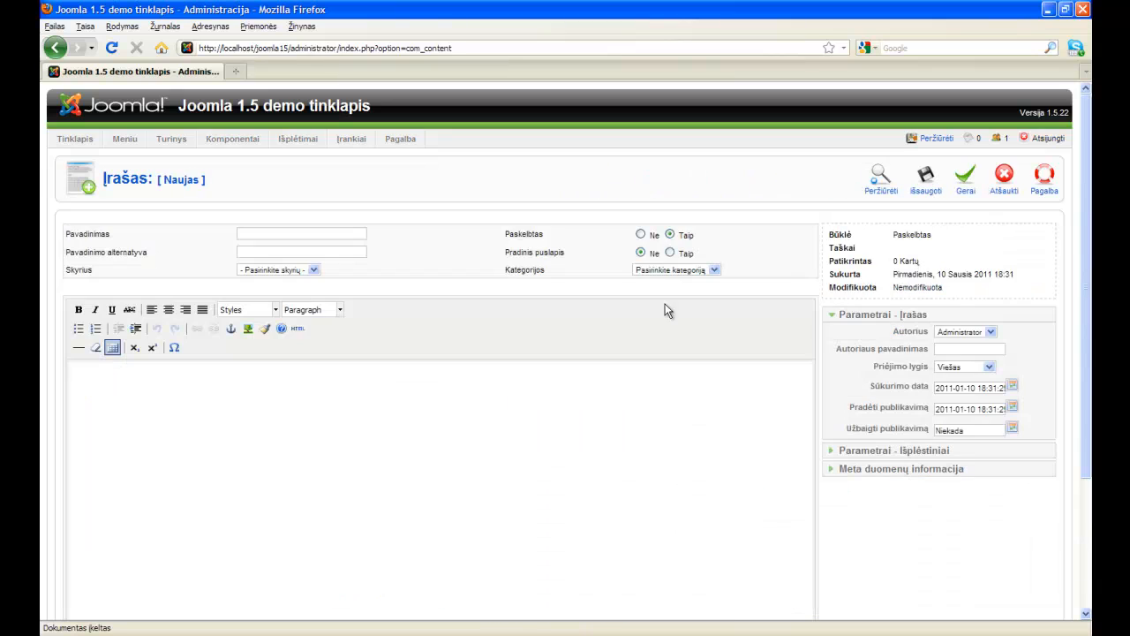
pyautogui.click(322, 233)
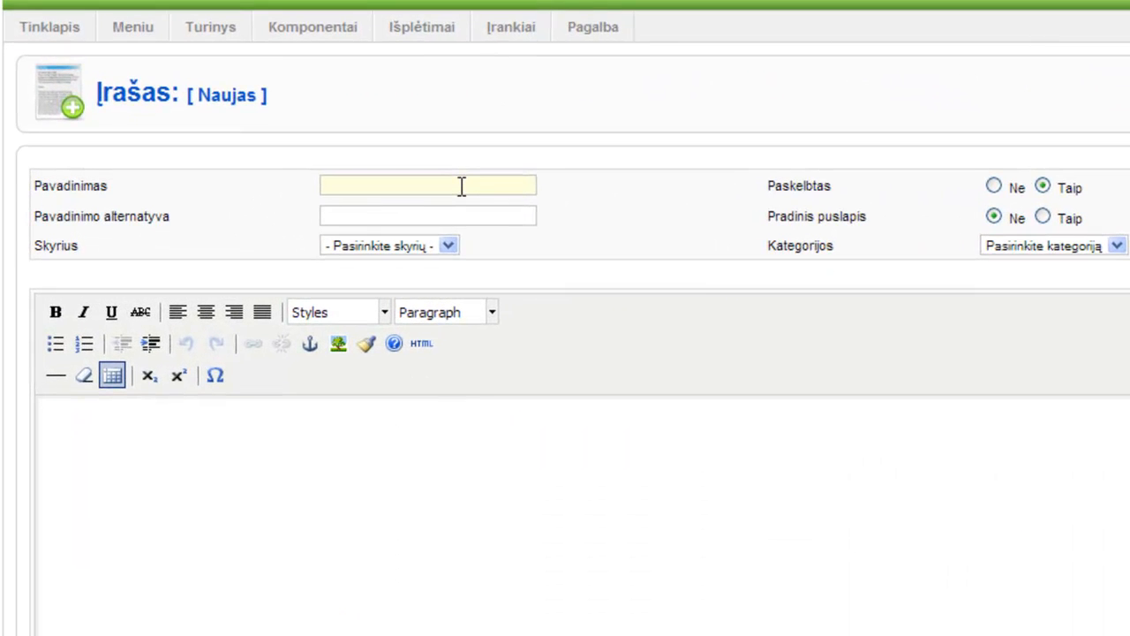
pyautogui.write('Mūsų kontaktai')
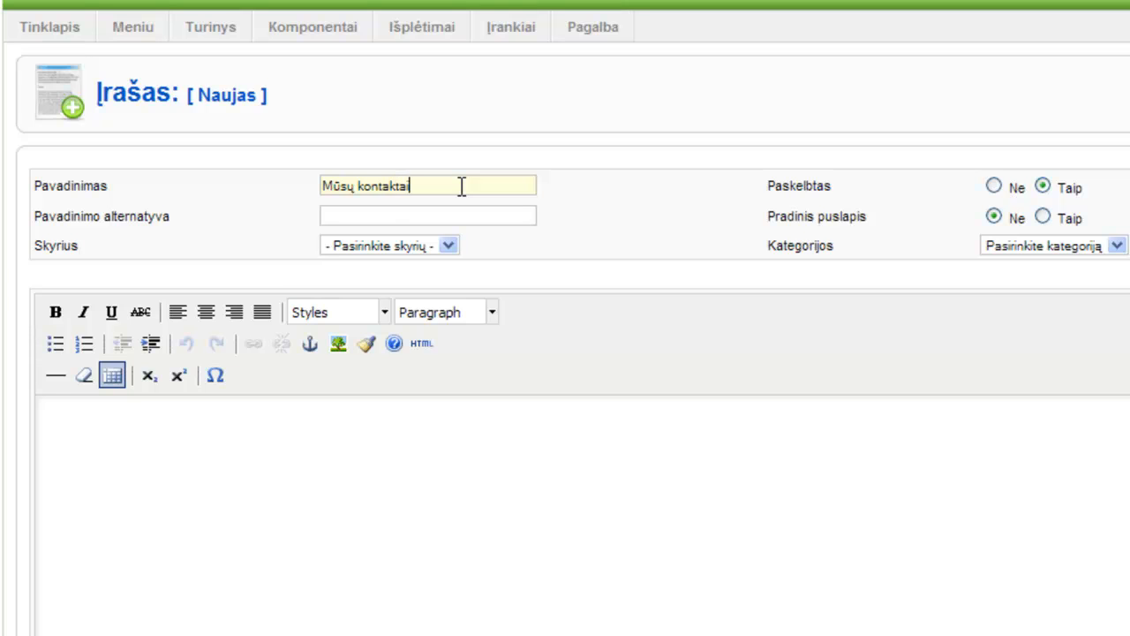
pyautogui.click(450, 245)
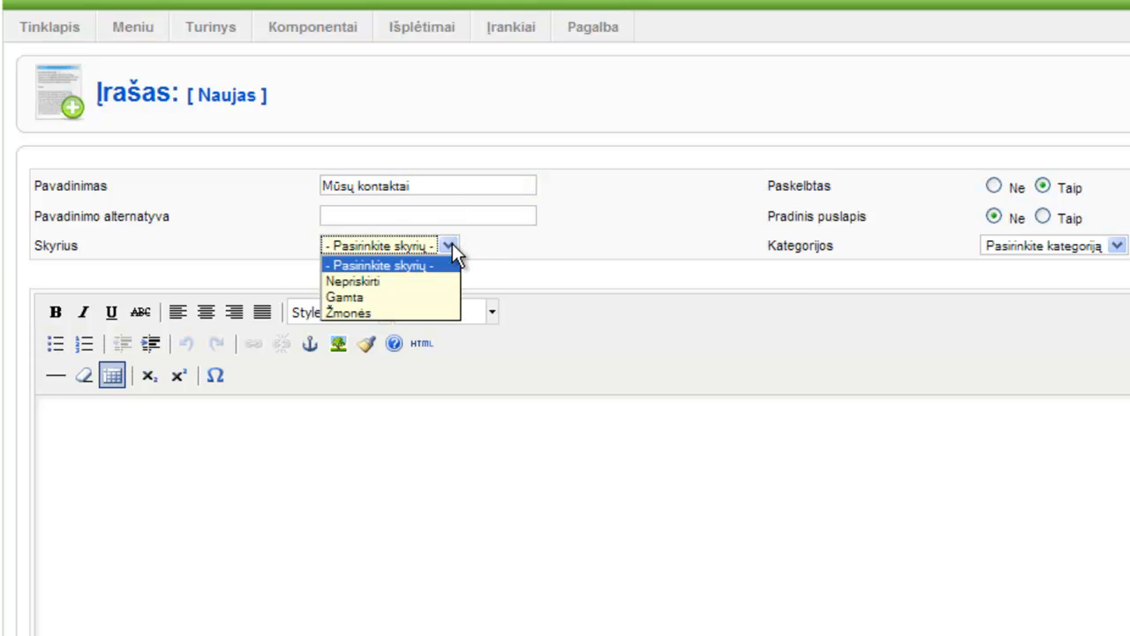
pyautogui.click(426, 282)
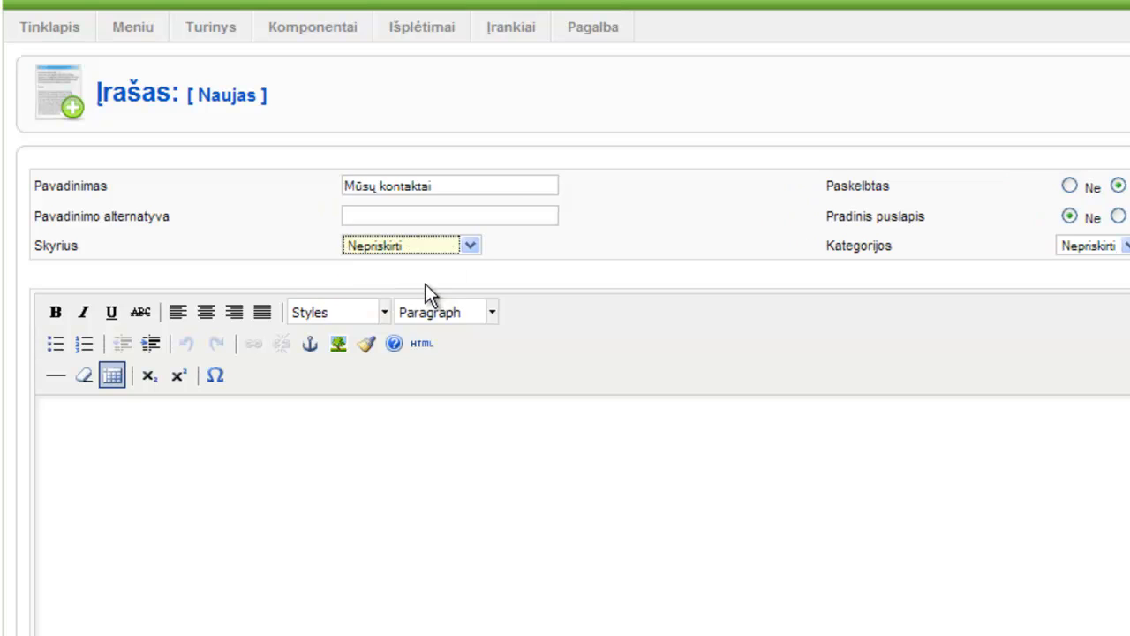
# Put the {mosmap} tag in the article body and save the article.
pyautogui.click(325, 496)
pyautogui.write('{')
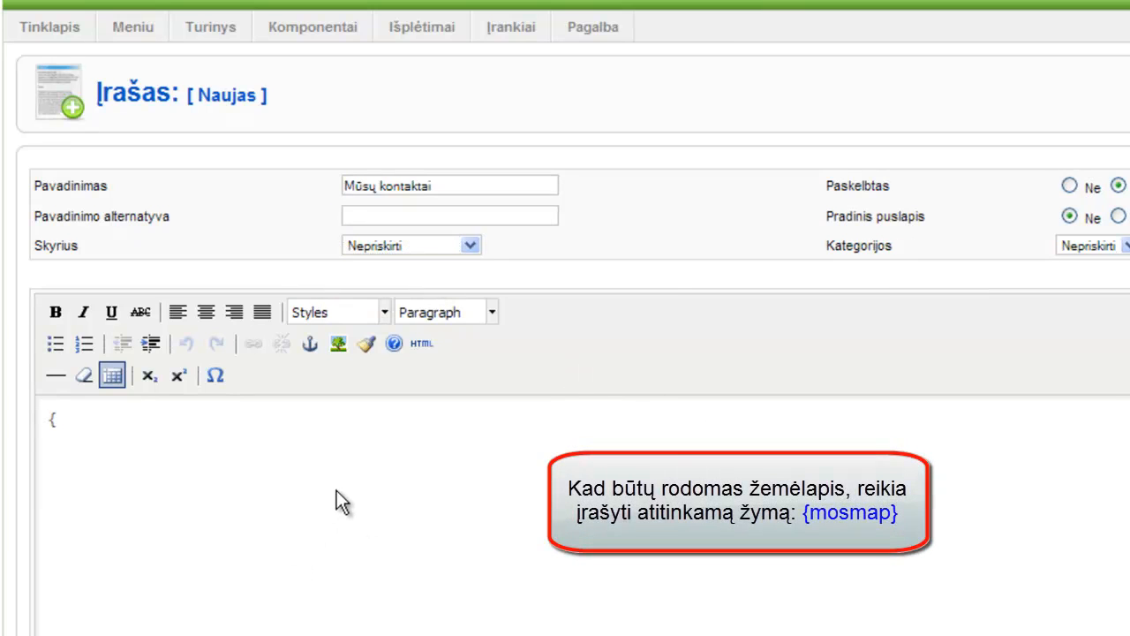
pyautogui.write('mosmap}')
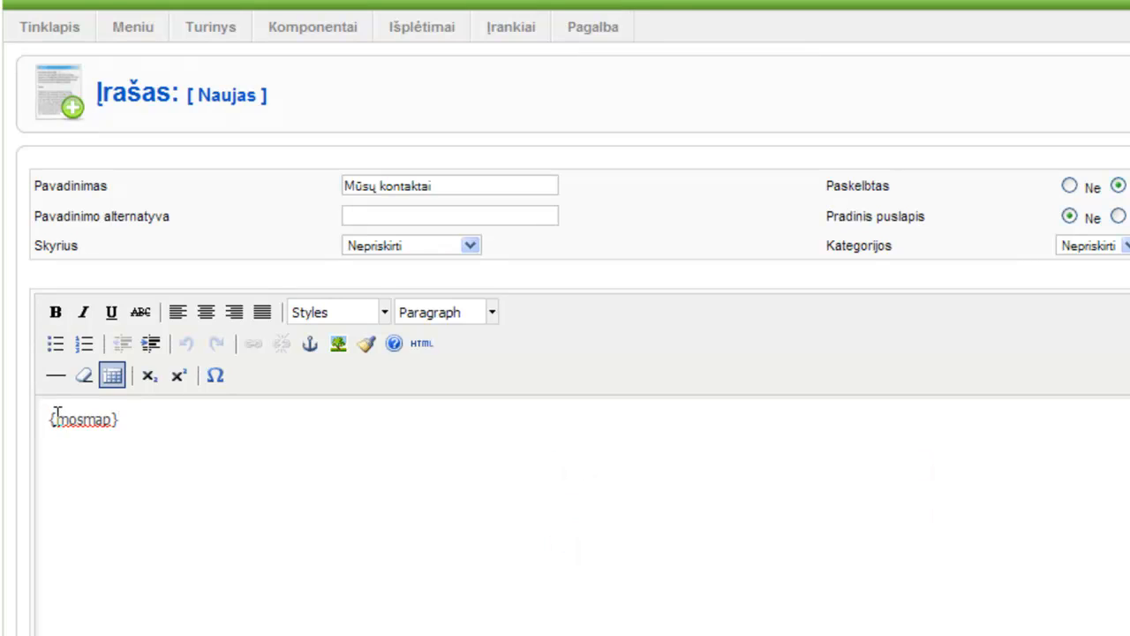
pyautogui.moveTo(56, 421); pyautogui.dragTo(109, 421)
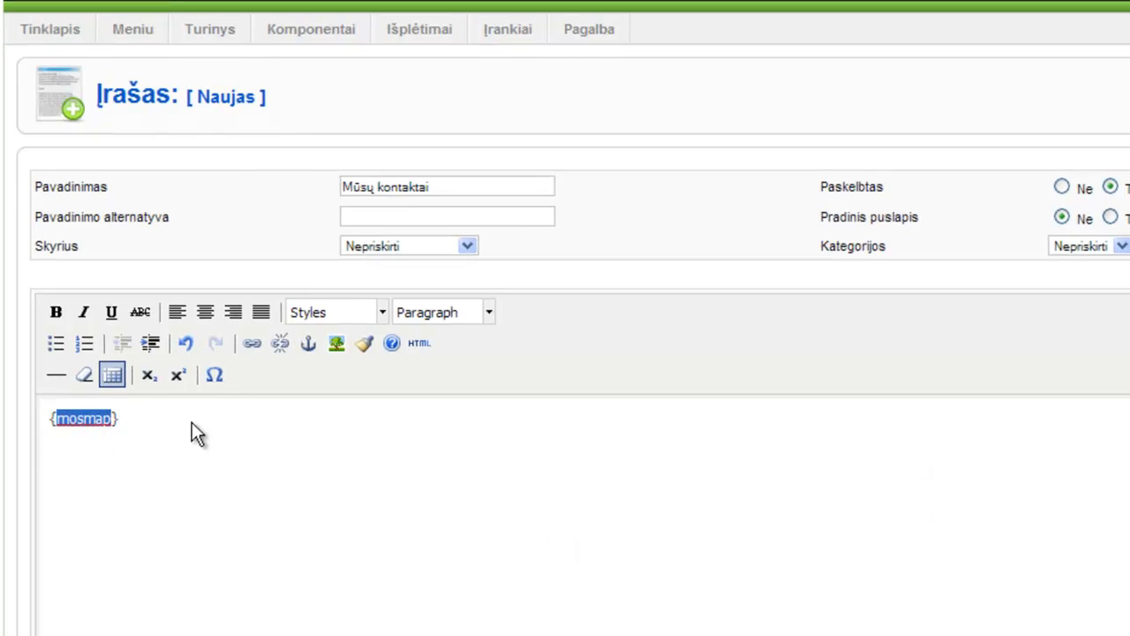
pyautogui.click(197, 425)
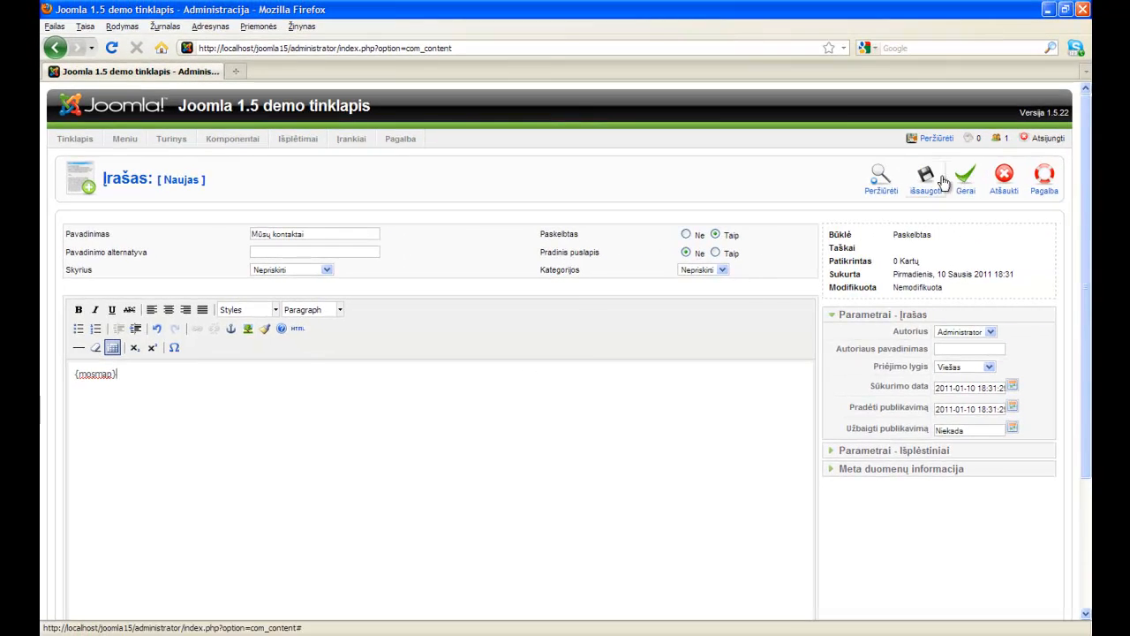
pyautogui.click(943, 182)
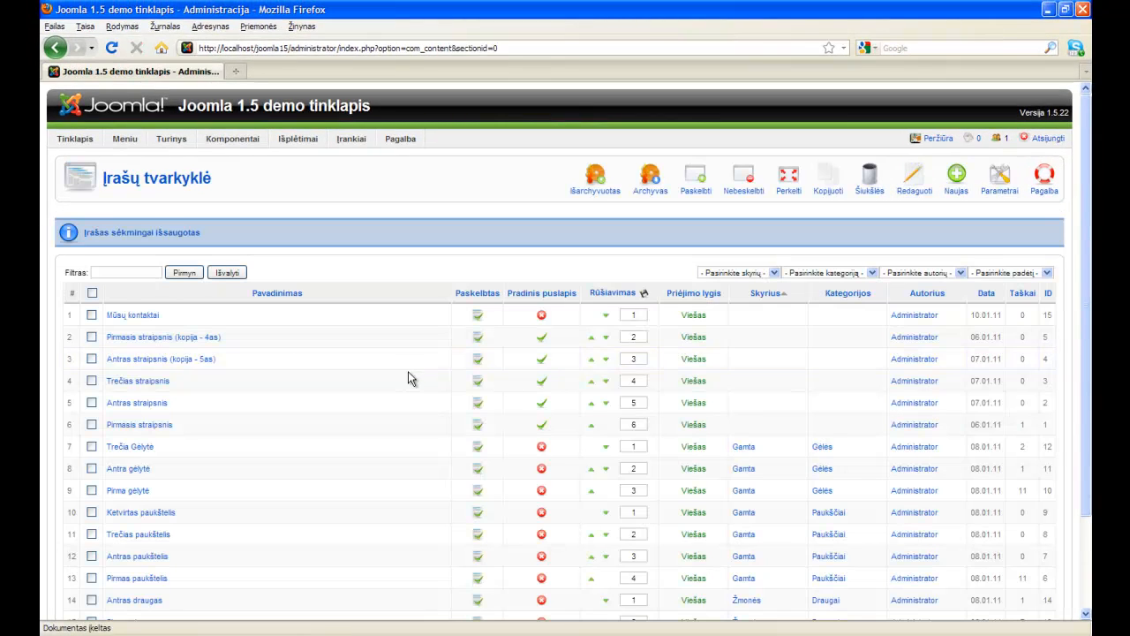
# Create a new Viršutinis menu item using the single-article layout.
pyautogui.moveTo(134, 142)
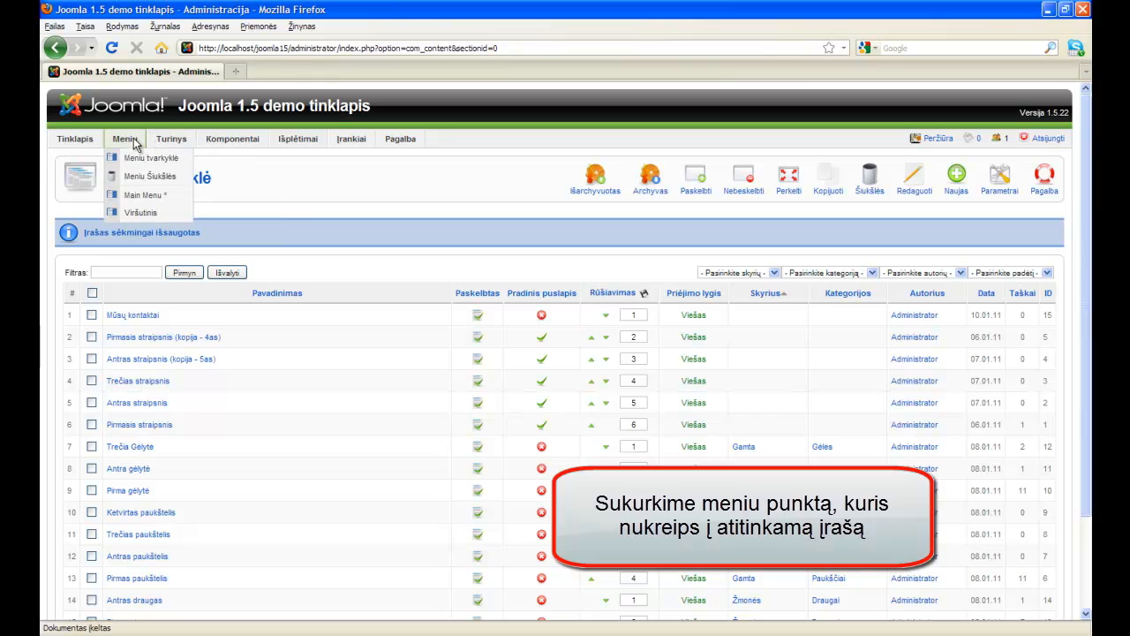
pyautogui.click(181, 217)
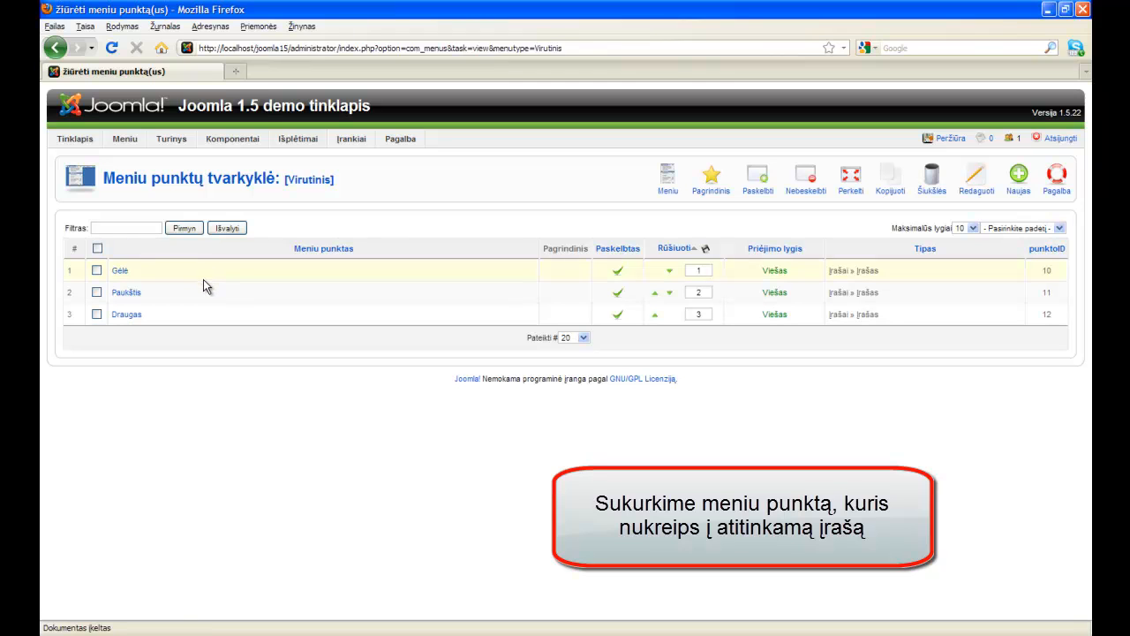
pyautogui.click(1025, 189)
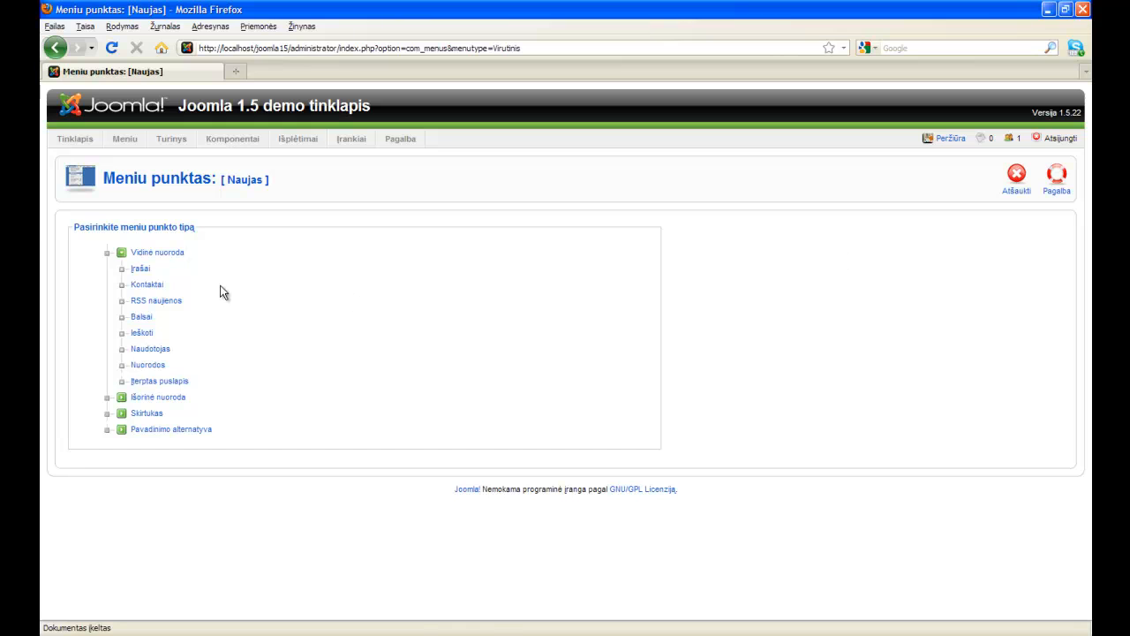
pyautogui.click(141, 270)
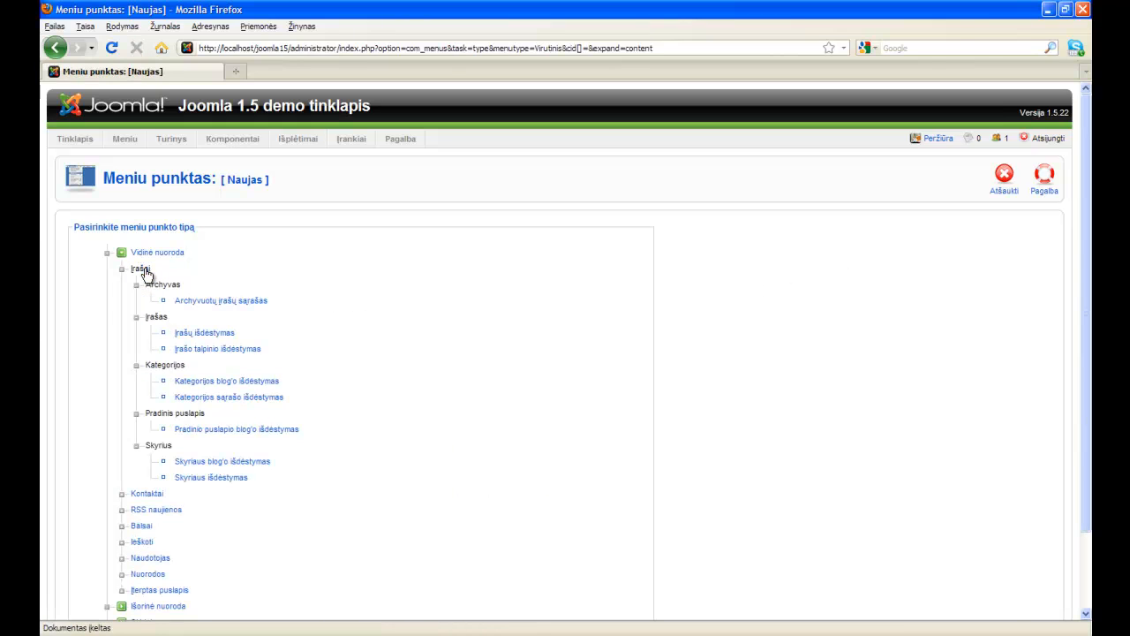
pyautogui.click(225, 334)
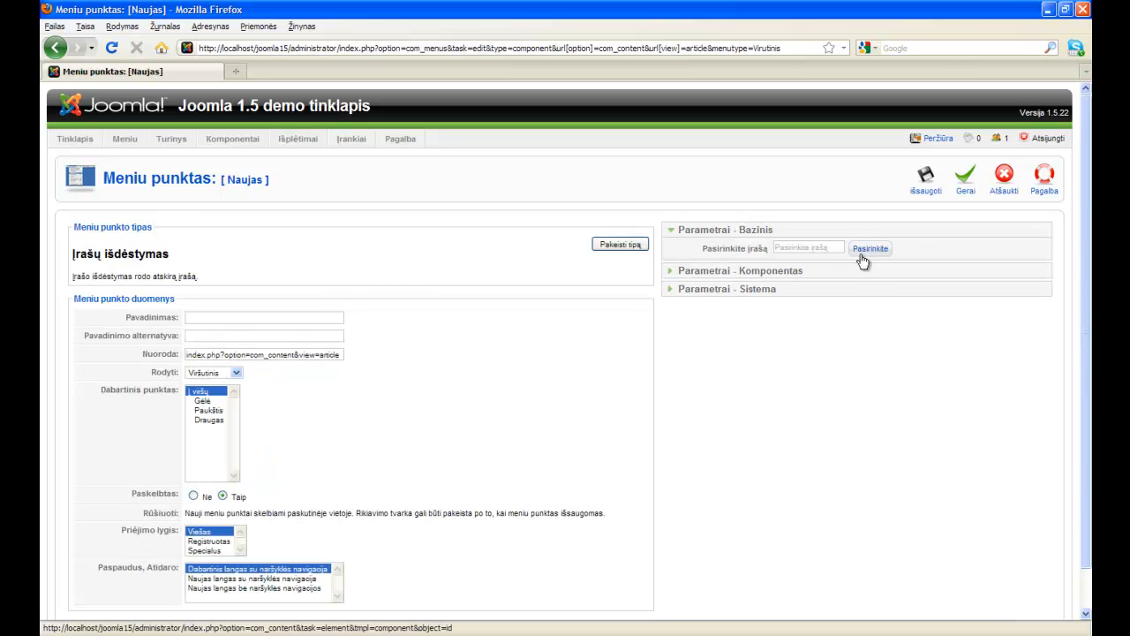
# Link the item to 'Mūsų kontaktai' (filtered by 'kont'), title it 'Kaip mus rasti?', and save.
pyautogui.click(870, 248)
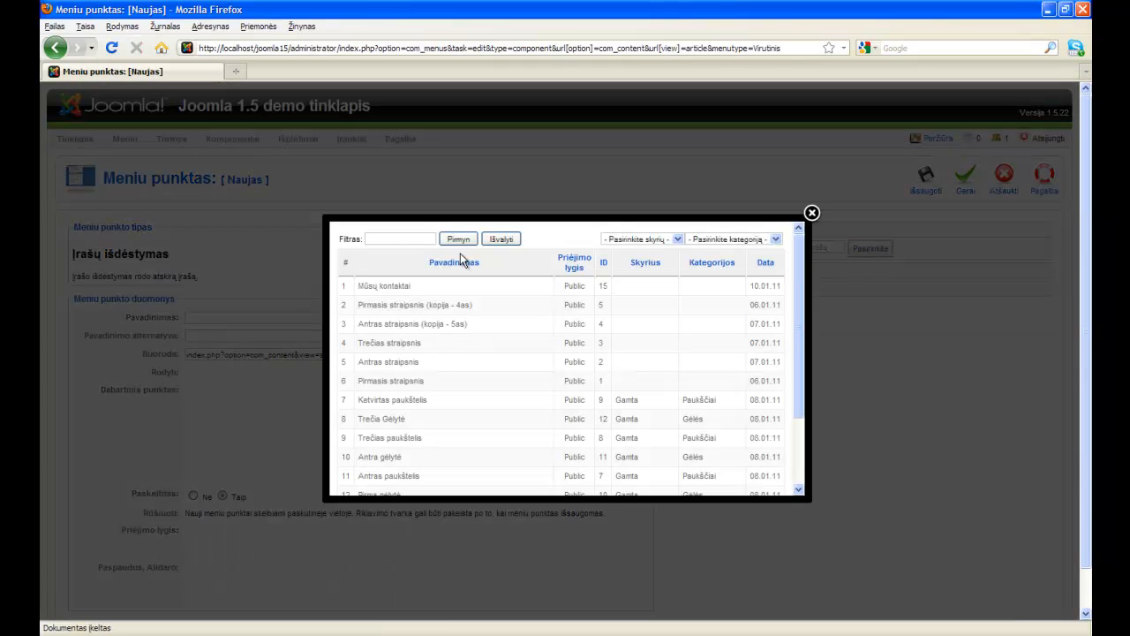
pyautogui.click(400, 240)
pyautogui.write('kont')
pyautogui.press('Return')
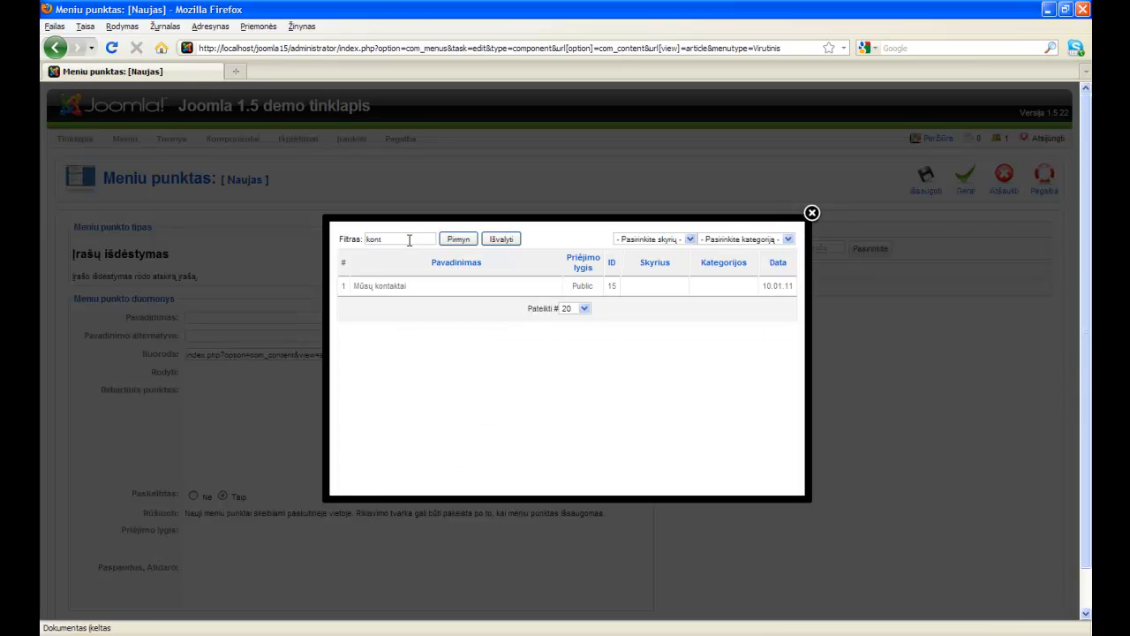
pyautogui.click(379, 286)
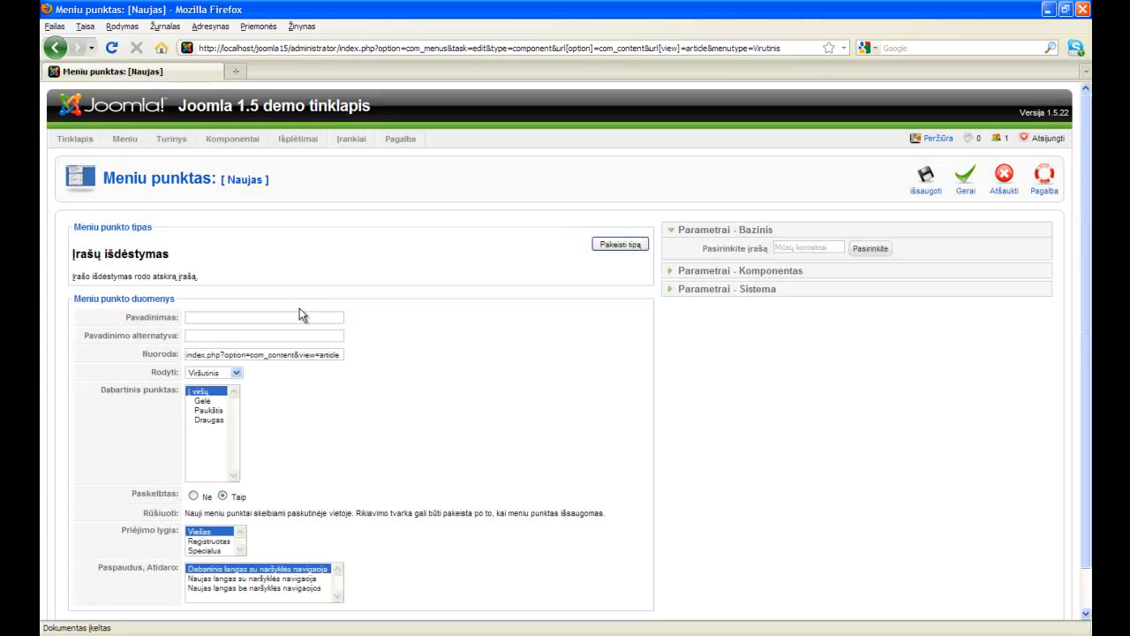
pyautogui.click(183, 319)
pyautogui.write('Kaip mus rasti?')
pyautogui.click(925, 180)
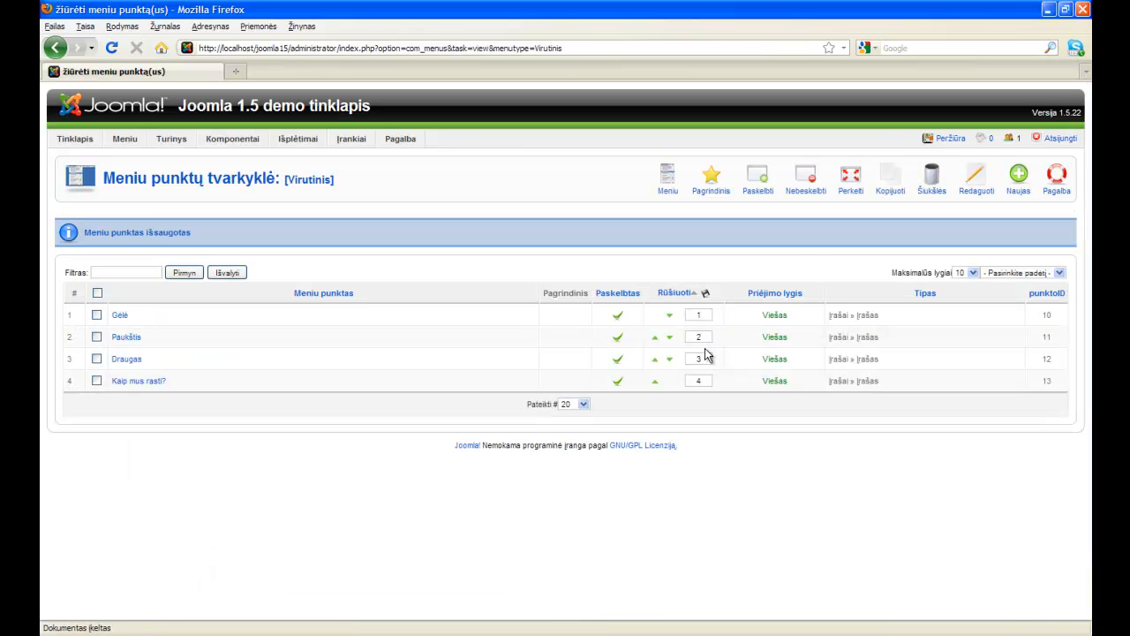
# Preview the site's 'Kaip mus rasti?' page, pan its Kaunas map, then return to the administrator.
pyautogui.click(950, 138)
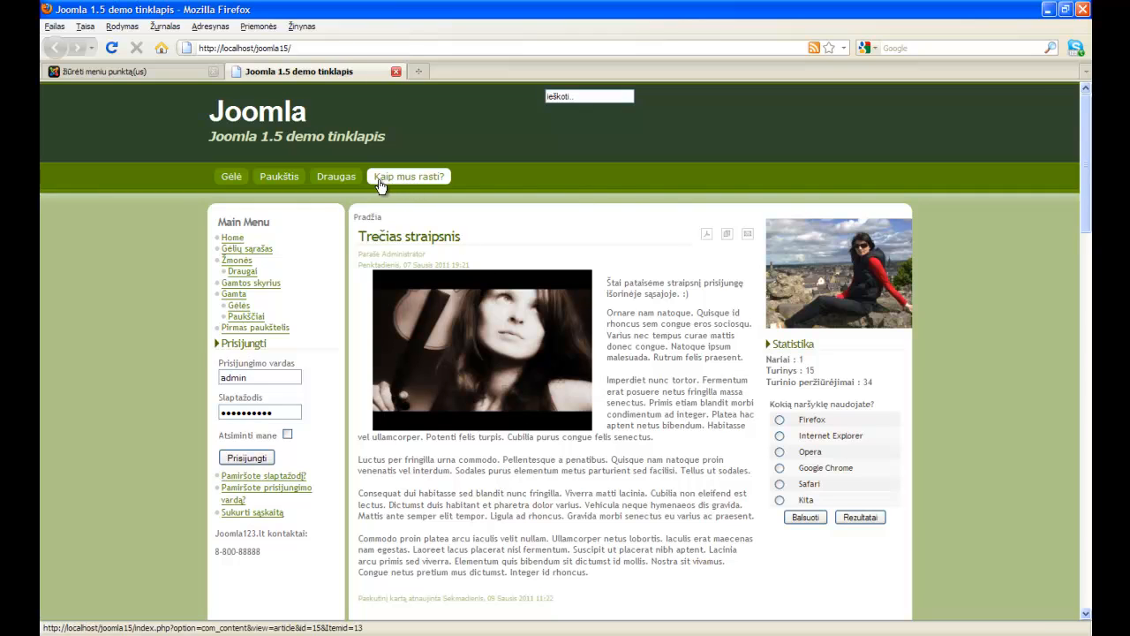
pyautogui.click(441, 178)
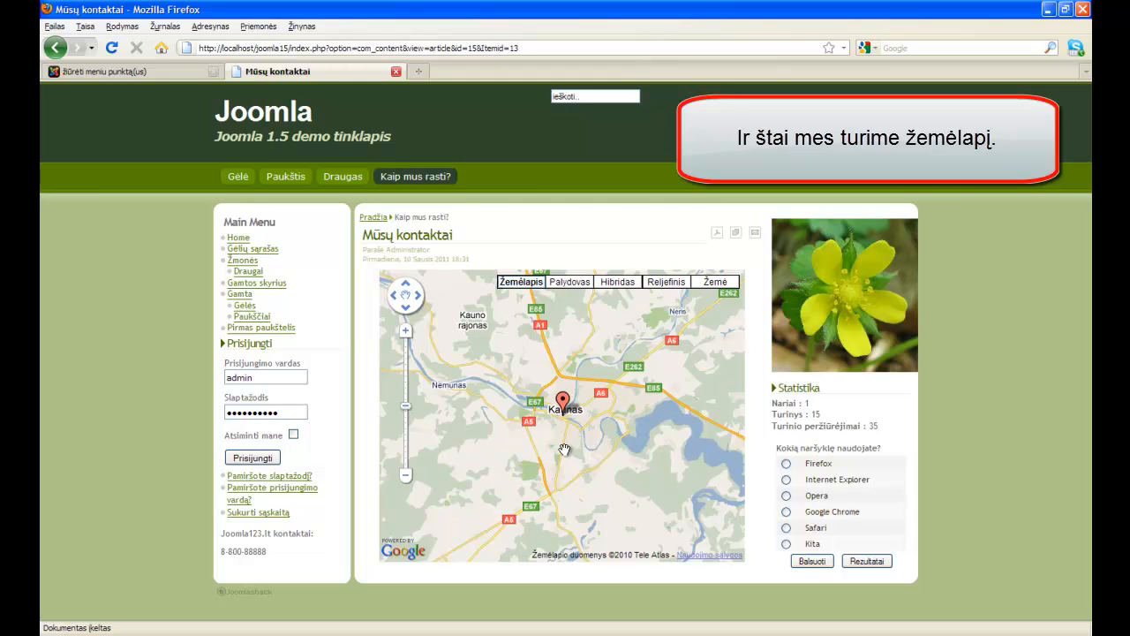
pyautogui.moveTo(565, 441); pyautogui.dragTo(574, 414)
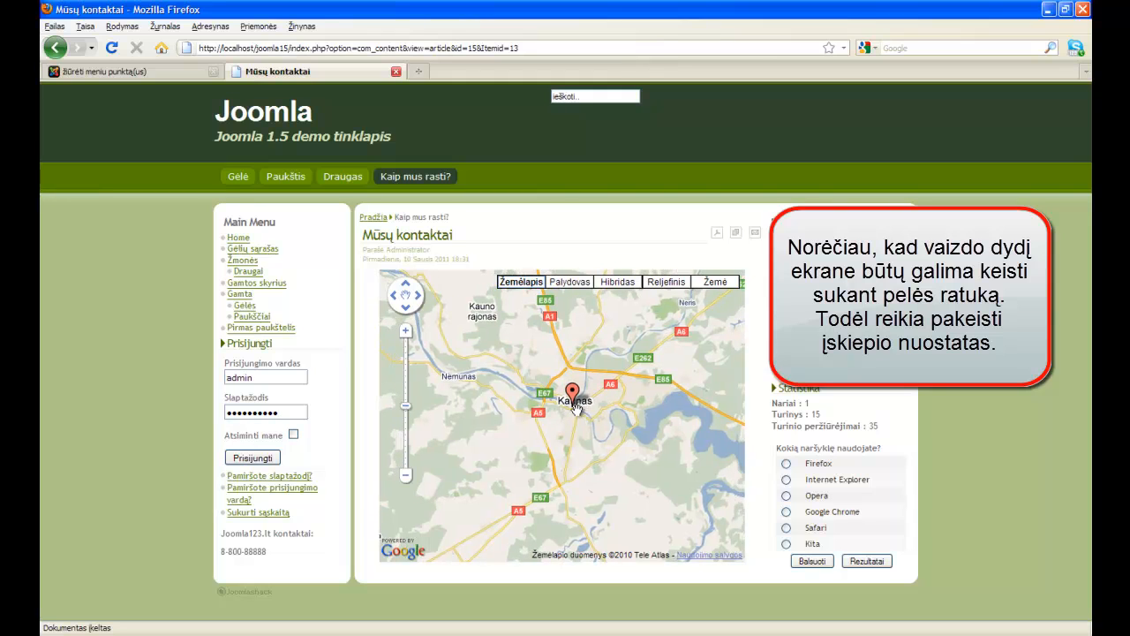
pyautogui.click(141, 72)
pyautogui.moveTo(303, 141)
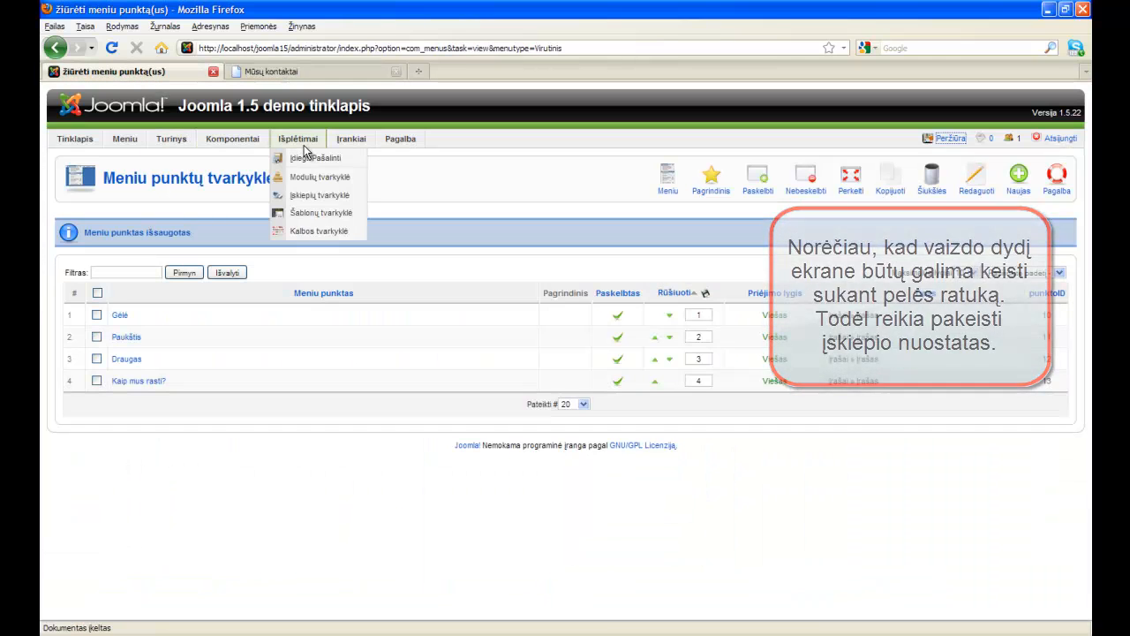
# Open the Google Maps plugin in the Plugin Manager, set Mousewheel zoom to Taip, and save.
pyautogui.click(360, 201)
pyautogui.scroll(-2, 377, 385)
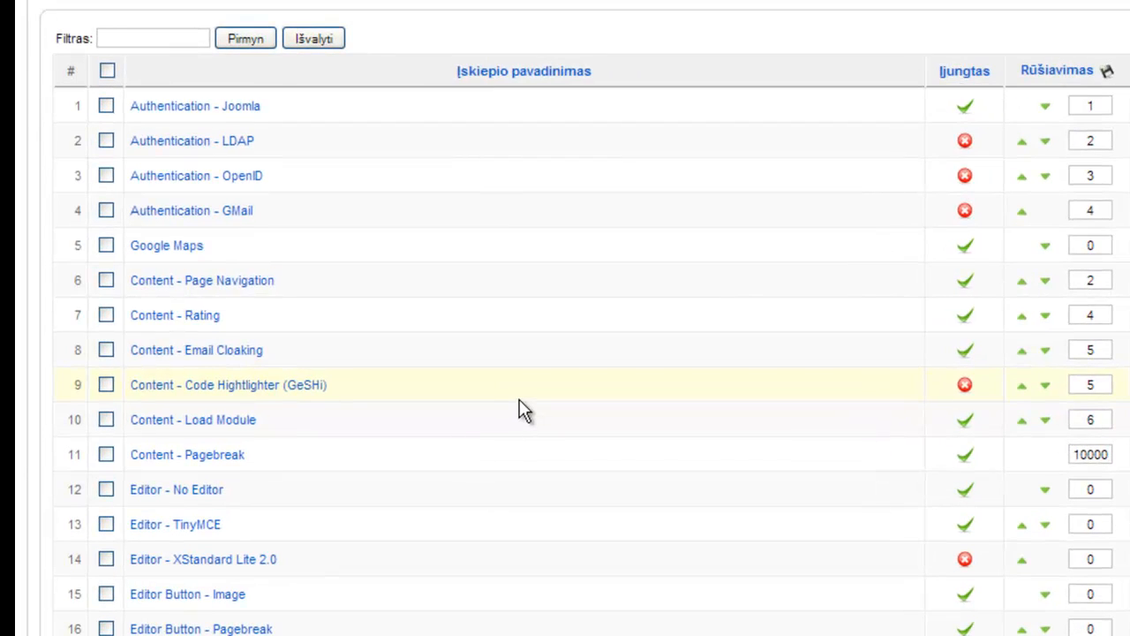
pyautogui.click(177, 252)
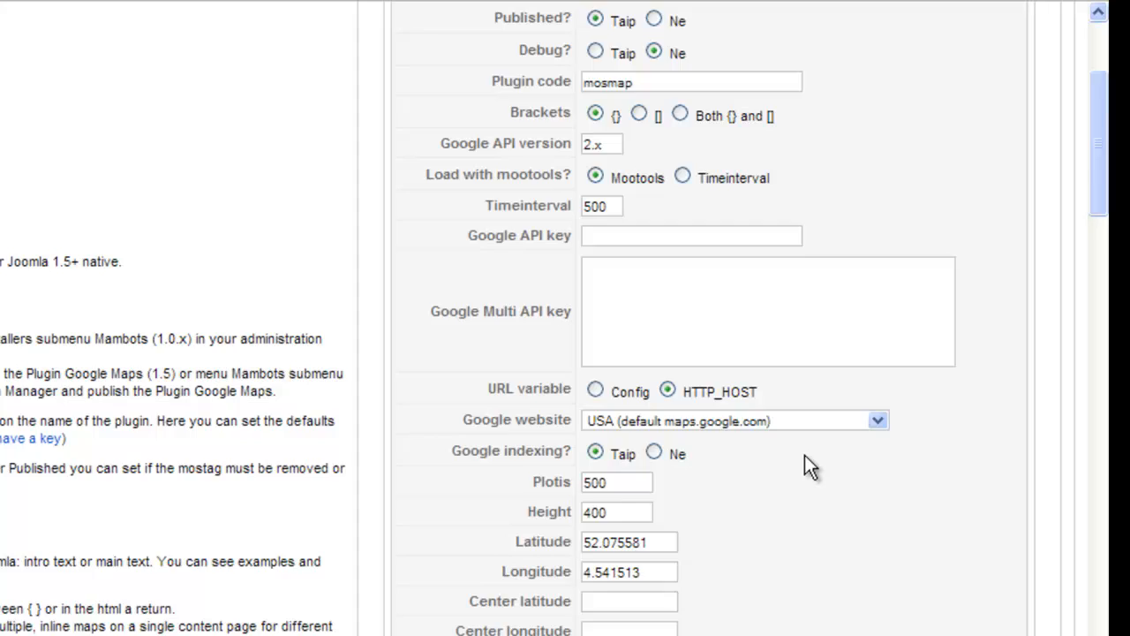
pyautogui.scroll(-3, 811, 468)
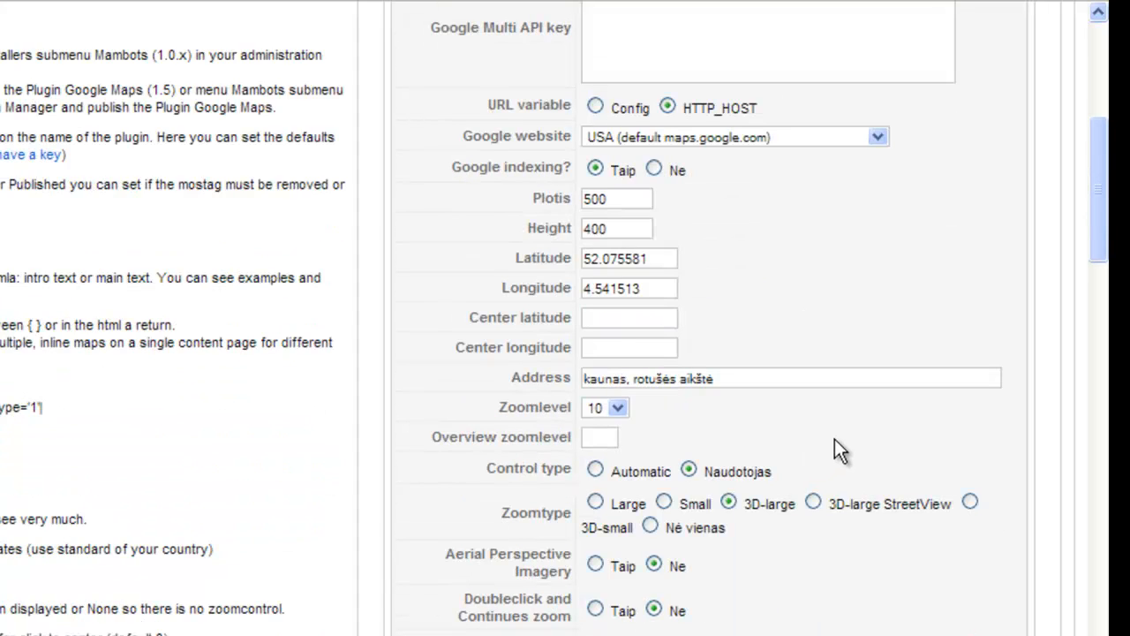
pyautogui.scroll(-2, 803, 463)
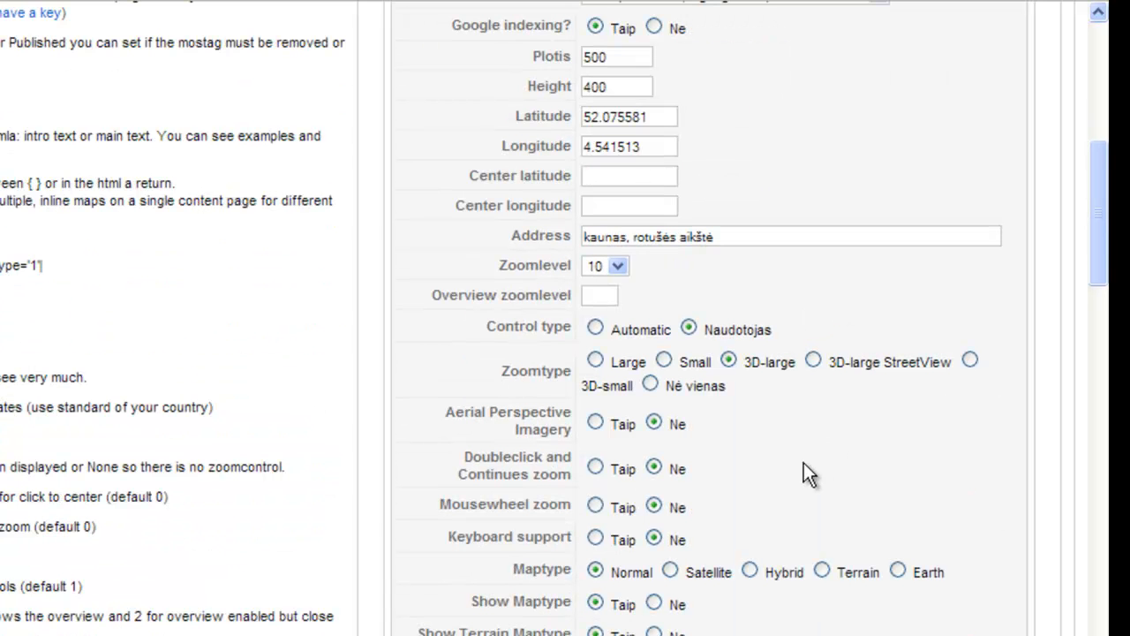
pyautogui.click(594, 506)
pyautogui.scroll(5, 916, 494)
pyautogui.click(900, 177)
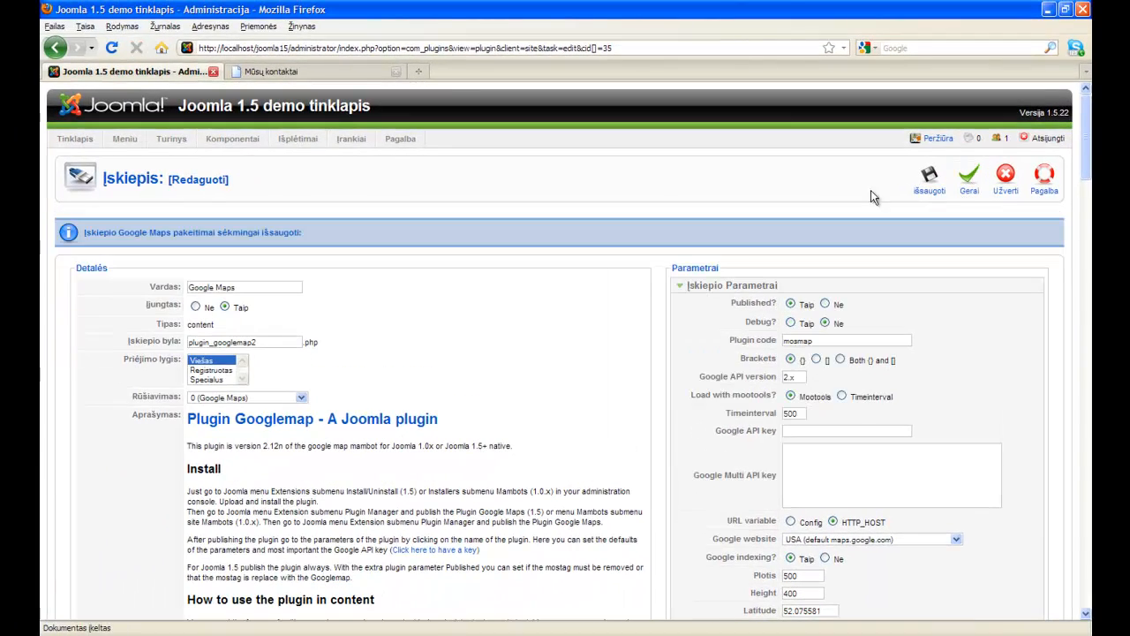
pyautogui.click(332, 70)
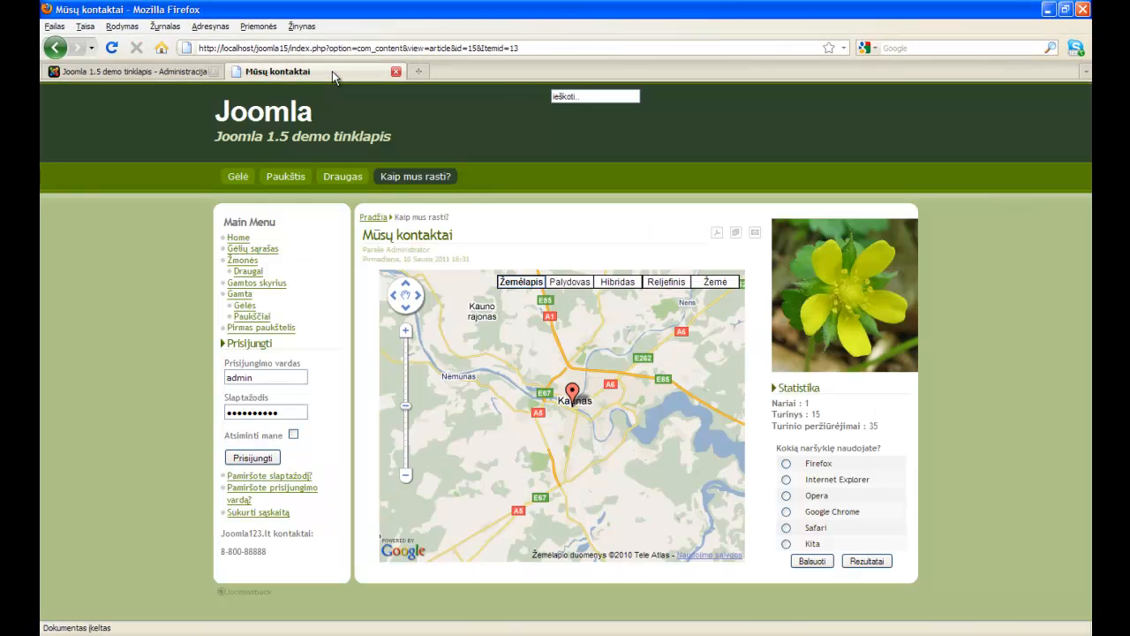
# Reload the Mūsų kontaktai page and test mouse-wheel zooming and panning on the Kaunas map.
pyautogui.click(112, 47)
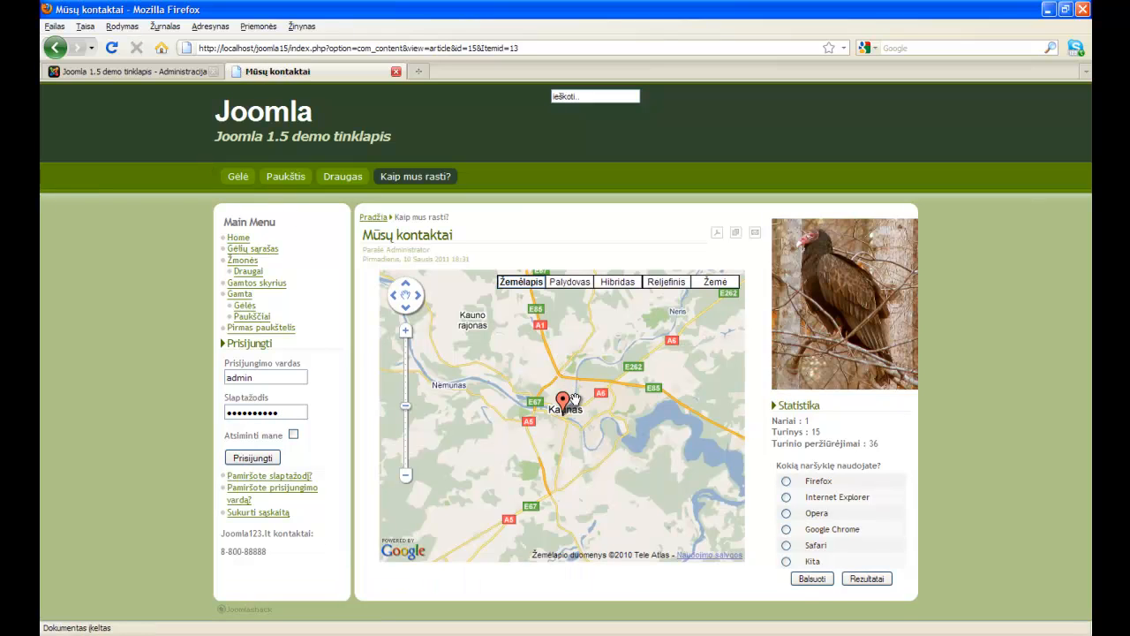
pyautogui.scroll(3, 570, 422)
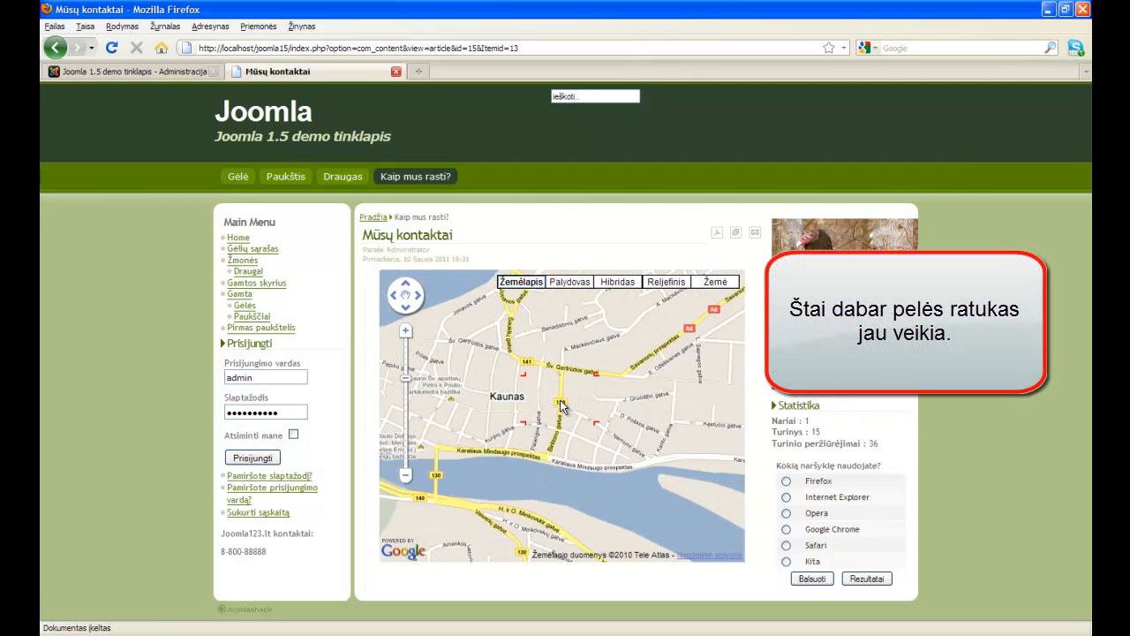
pyautogui.scroll(2, 560, 411)
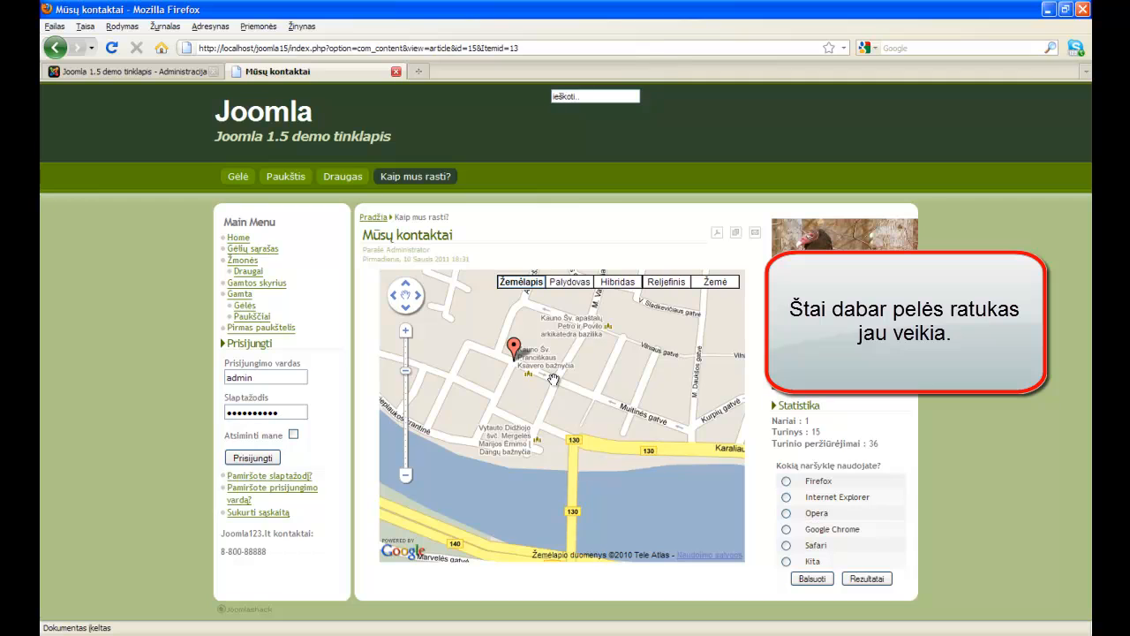
pyautogui.scroll(-3, 553, 380)
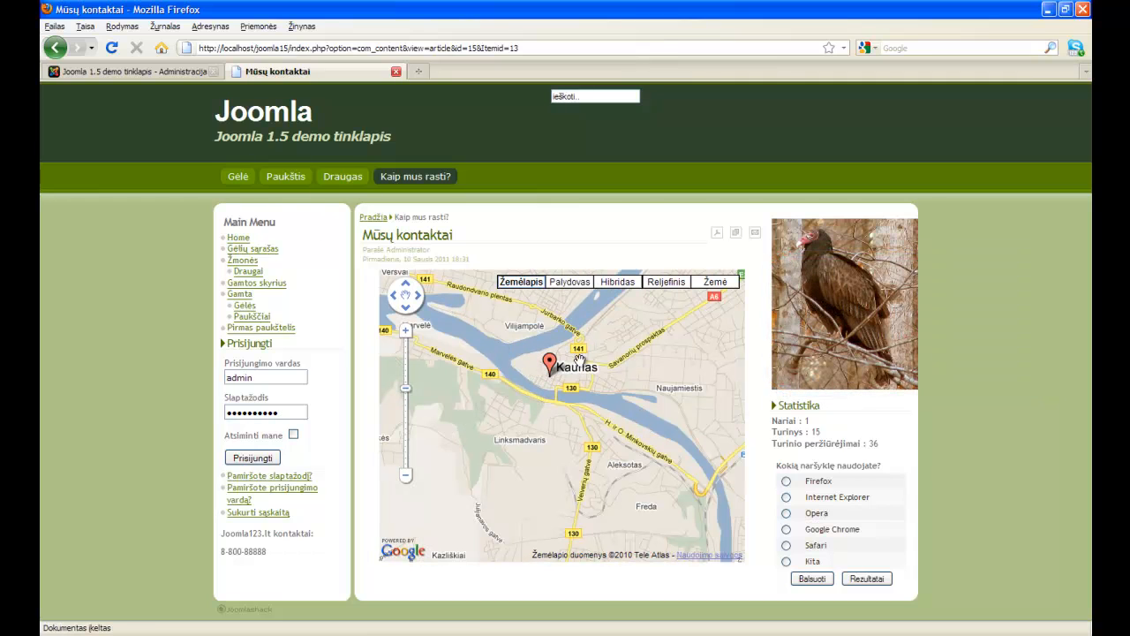
pyautogui.moveTo(572, 372); pyautogui.dragTo(595, 409)
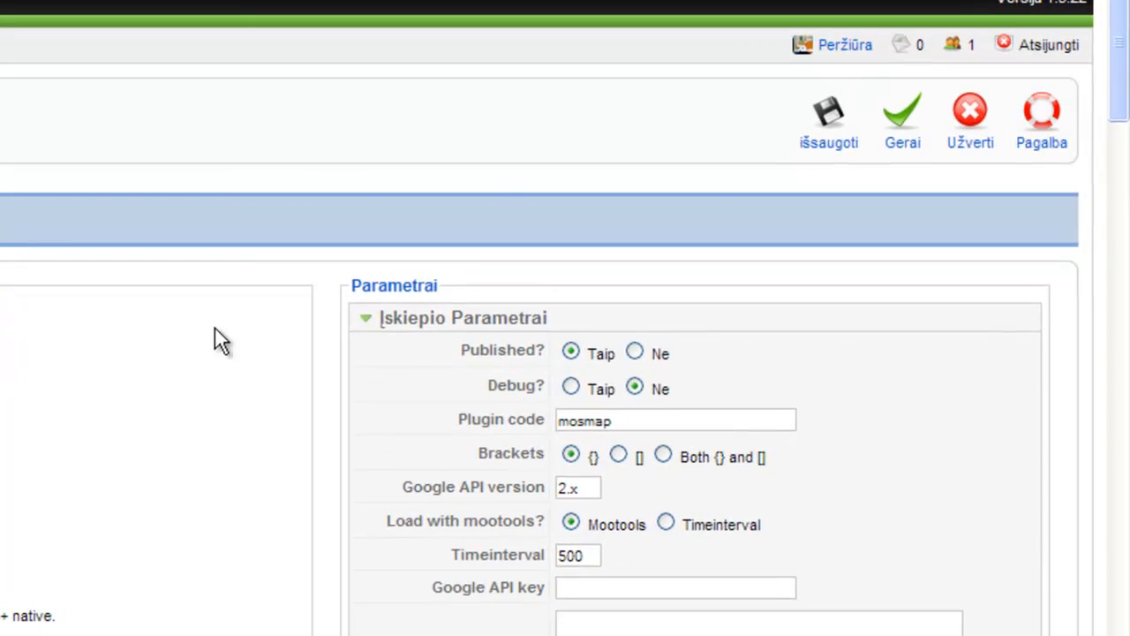
# Set the Directionsform option to External maps.google.com and save the plugin with Gerai.
pyautogui.scroll(-15, 214, 329)
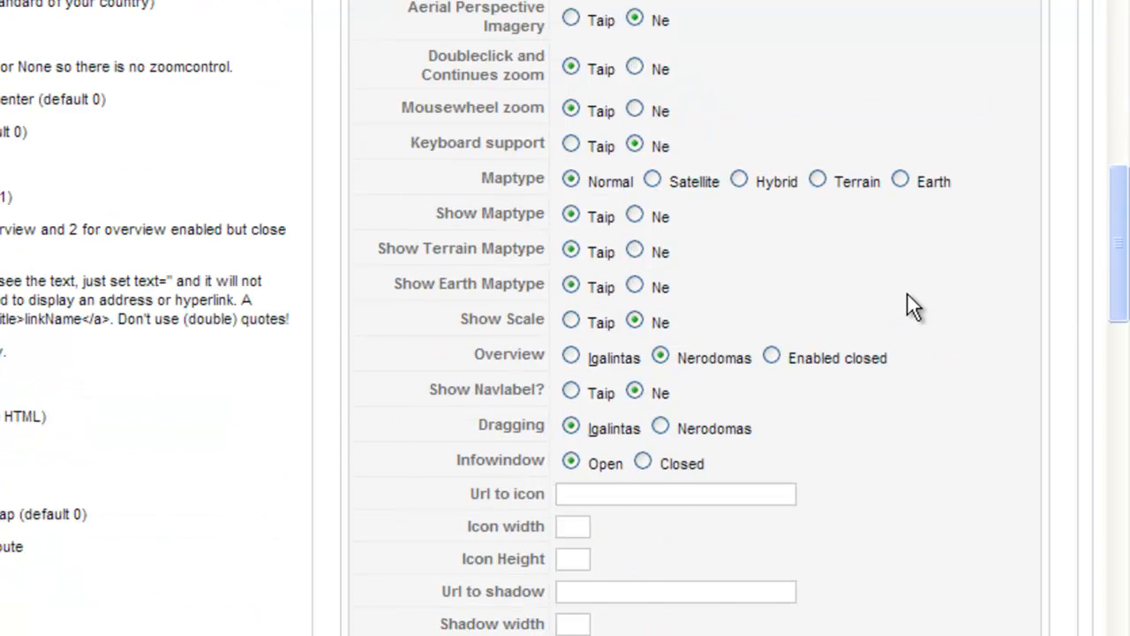
pyautogui.scroll(-7, 767, 278)
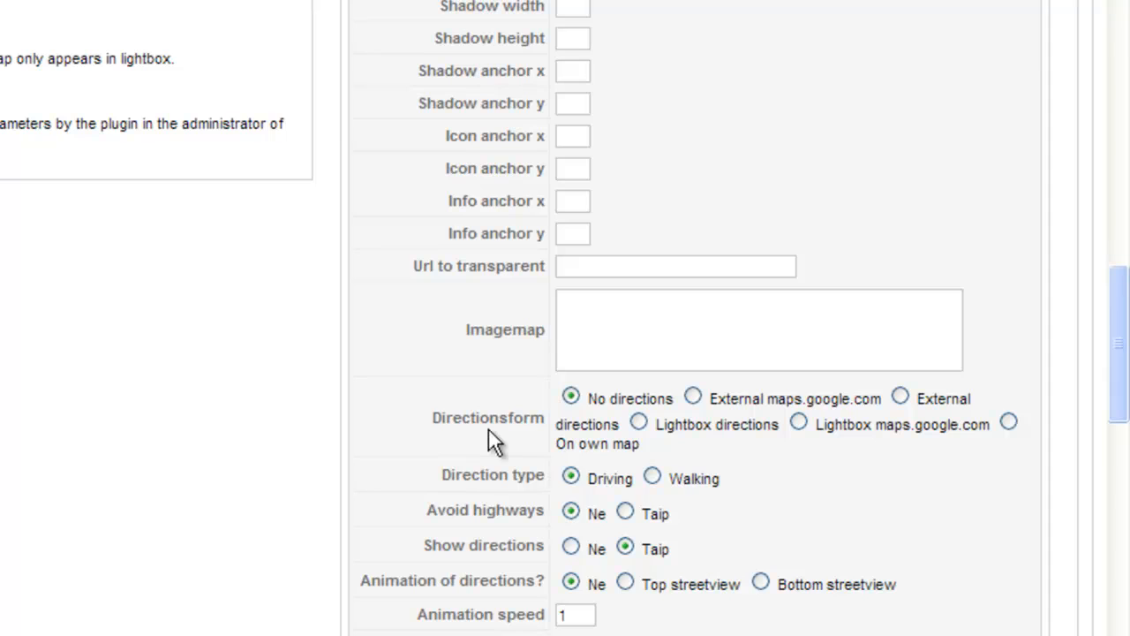
pyautogui.moveTo(518, 436)
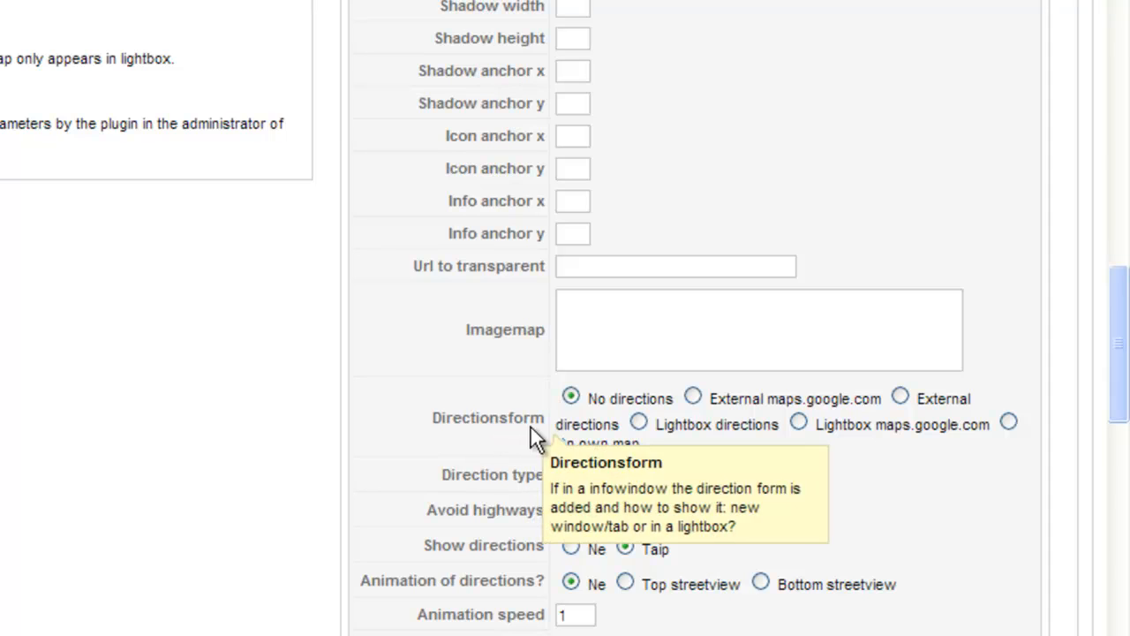
pyautogui.click(694, 397)
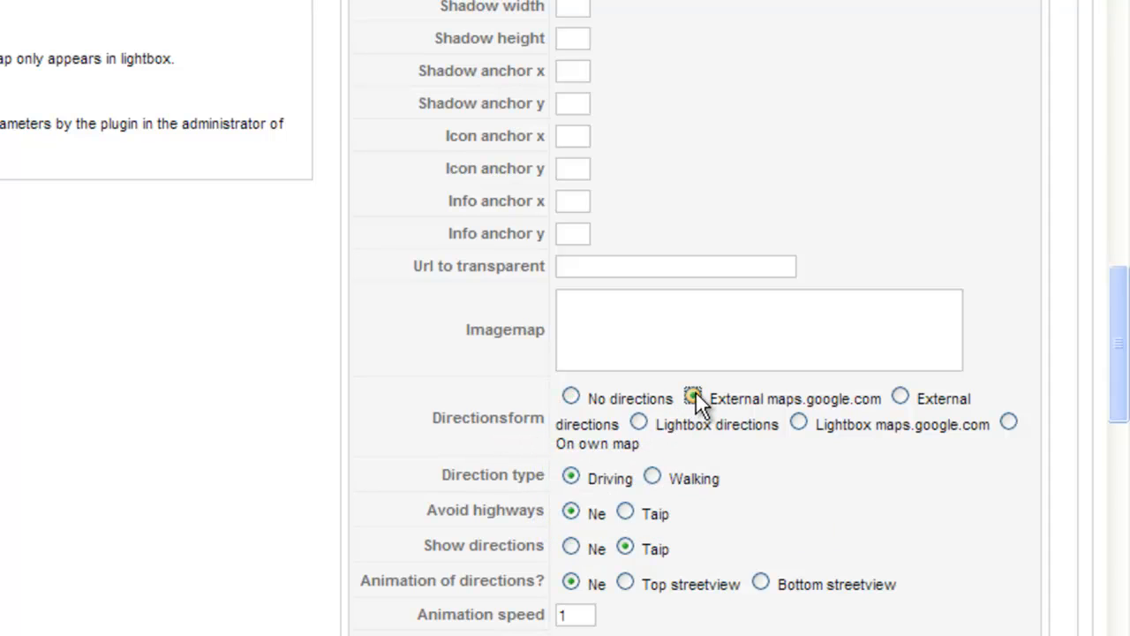
pyautogui.moveTo(497, 477)
pyautogui.scroll(10, 906, 373)
pyautogui.scroll(10, 960, 244)
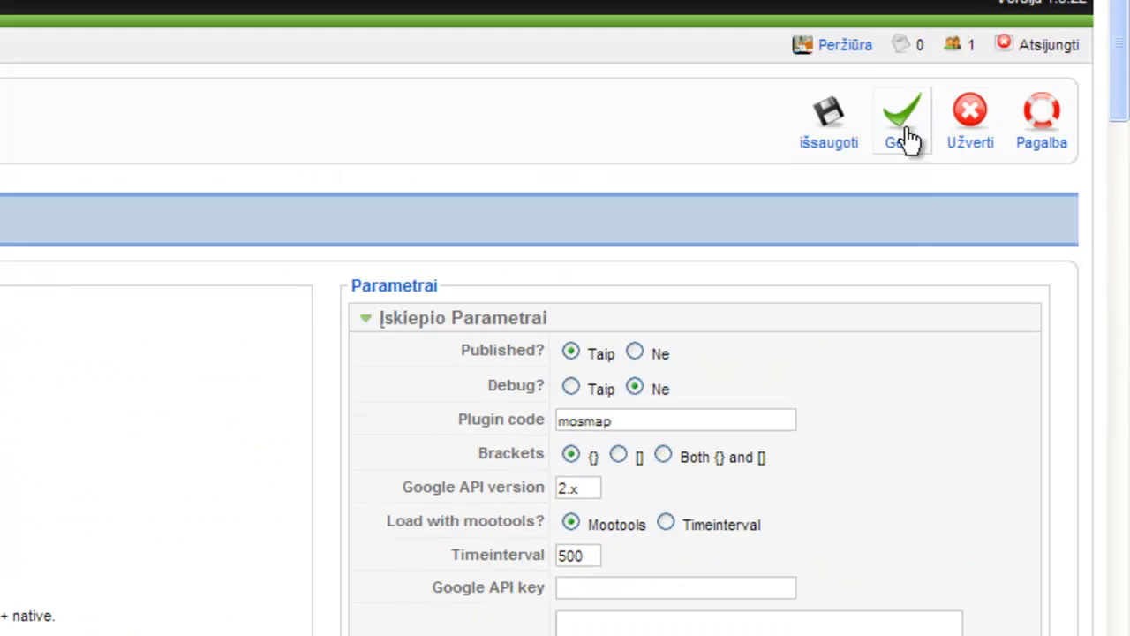
pyautogui.click(902, 133)
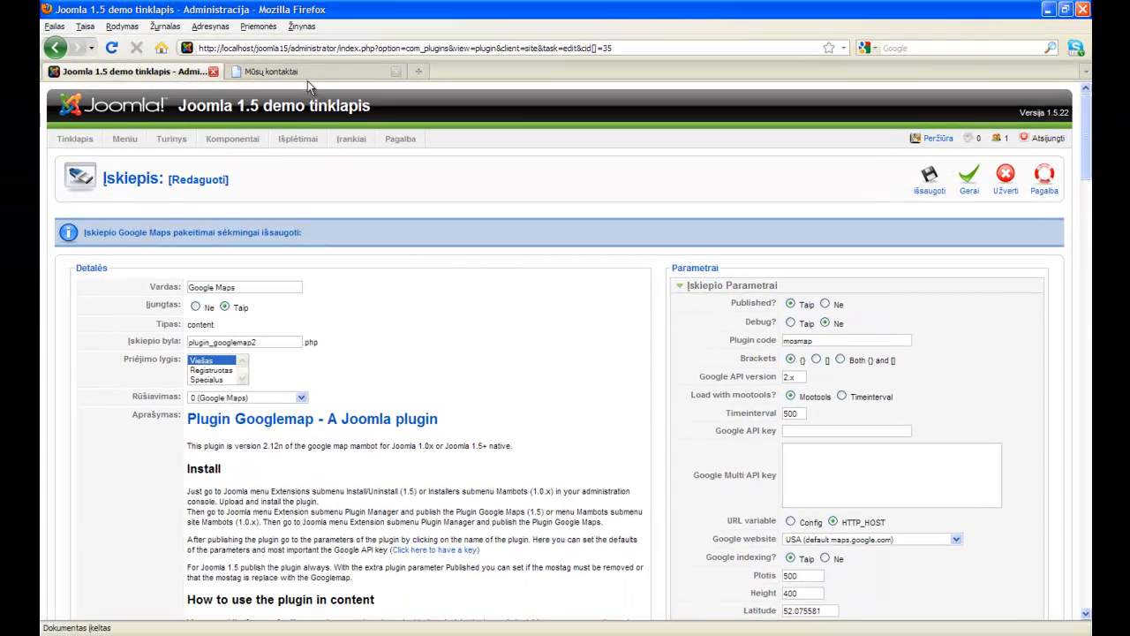
pyautogui.click(168, 40)
# Reload the contact page to view the directions form bubble, then return to the plugin settings.
pyautogui.click(111, 49)
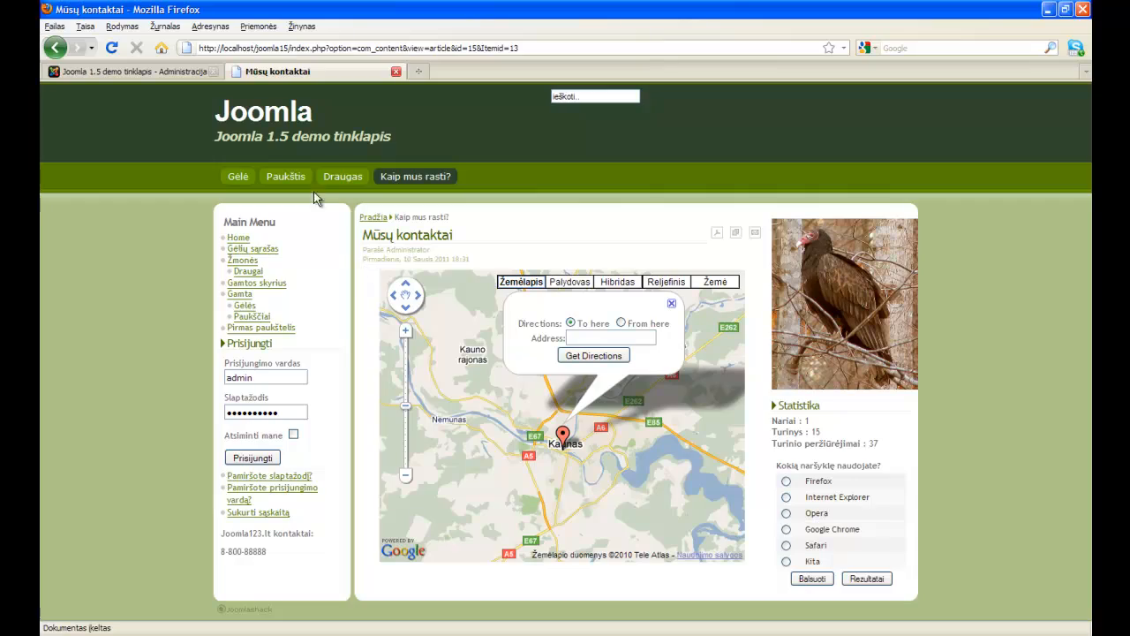
pyautogui.click(168, 71)
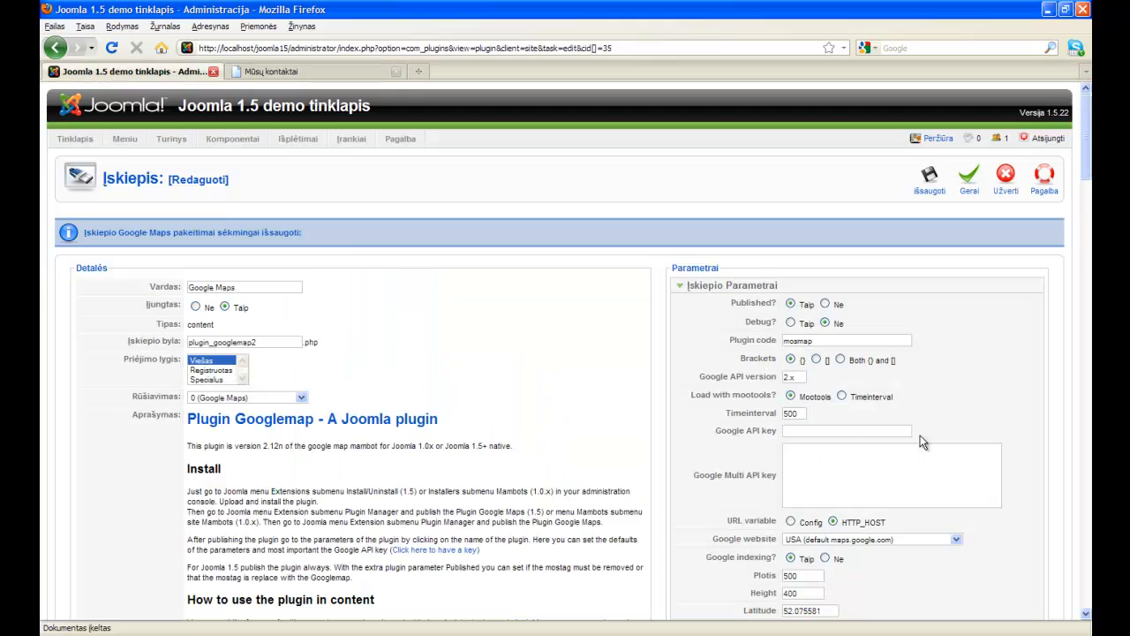
# Set the Infowindow option to Closed and save the plugin with Gerai.
pyautogui.scroll(-2, 927, 380)
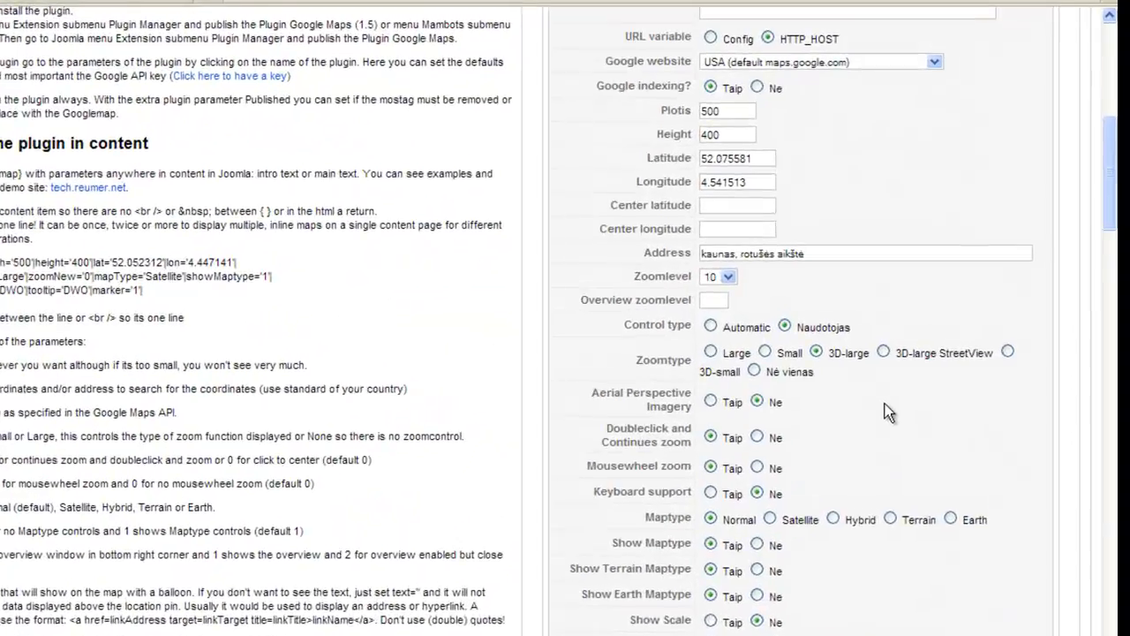
pyautogui.scroll(-3, 885, 404)
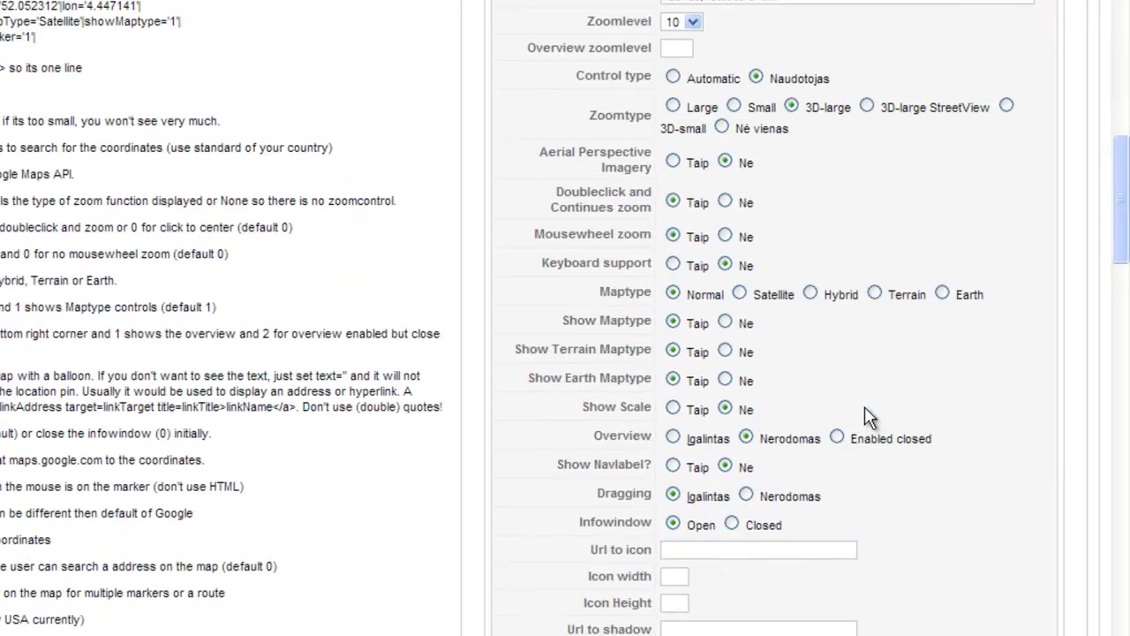
pyautogui.moveTo(680, 460)
pyautogui.moveTo(620, 529)
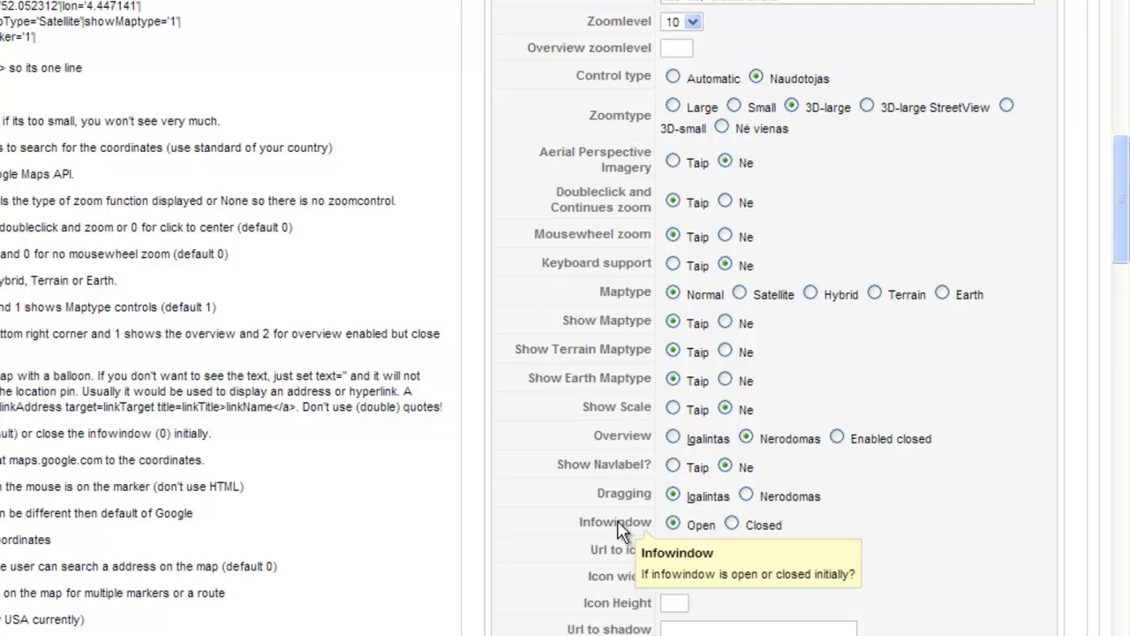
pyautogui.click(731, 525)
pyautogui.scroll(10, 967, 481)
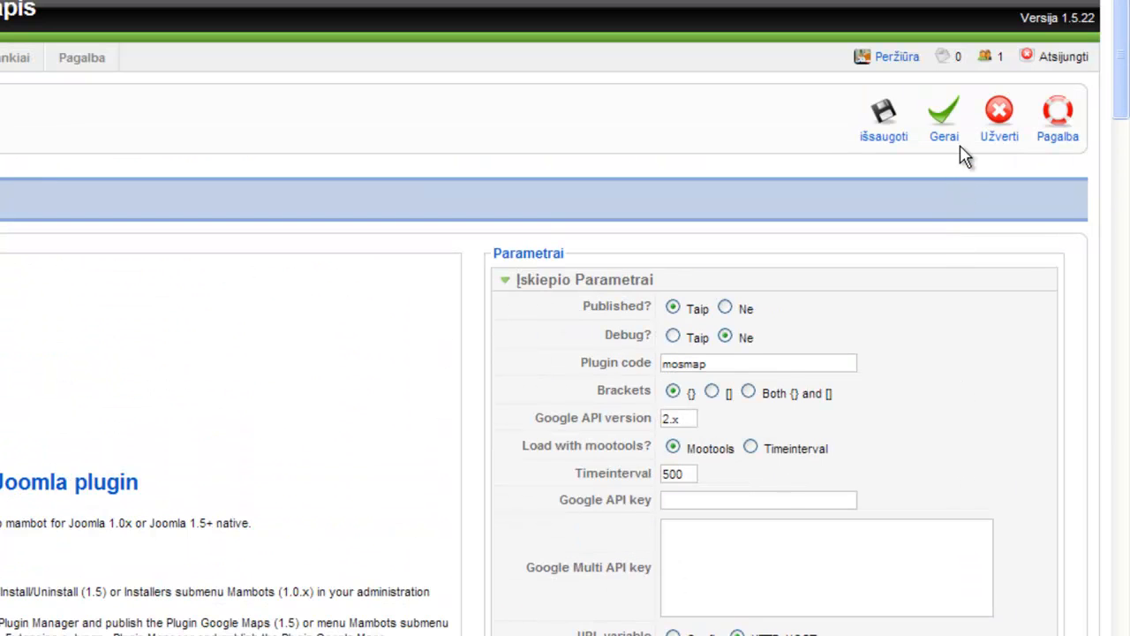
pyautogui.click(946, 135)
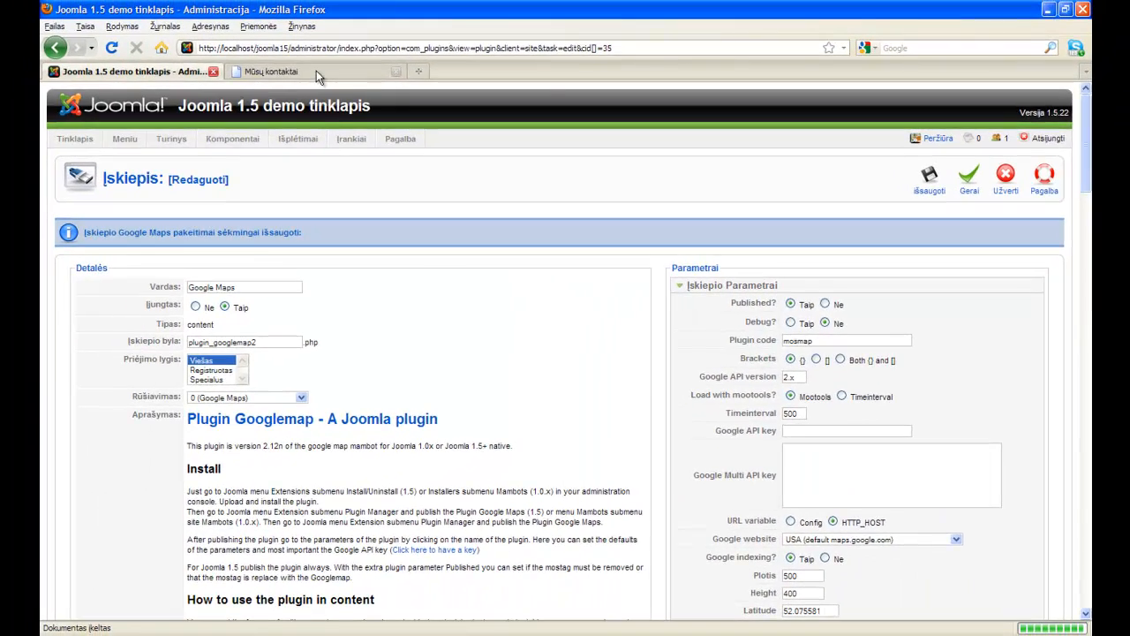
pyautogui.click(224, 39)
# Reload the contact page, open the marker's English directions bubble, then return to the plugin settings.
pyautogui.click(113, 49)
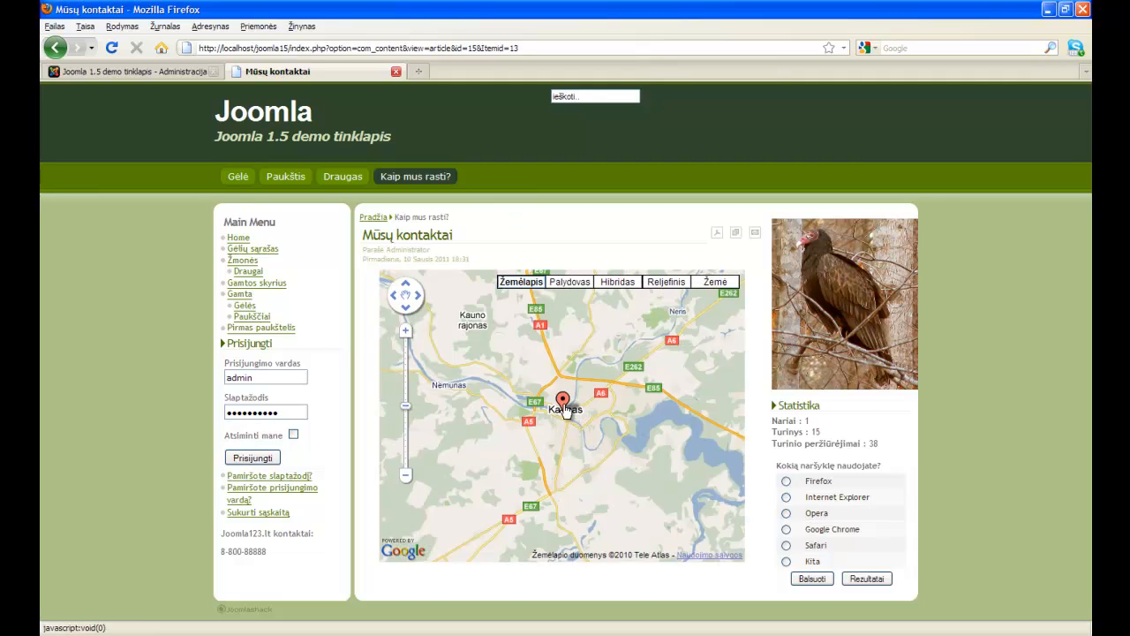
pyautogui.click(569, 416)
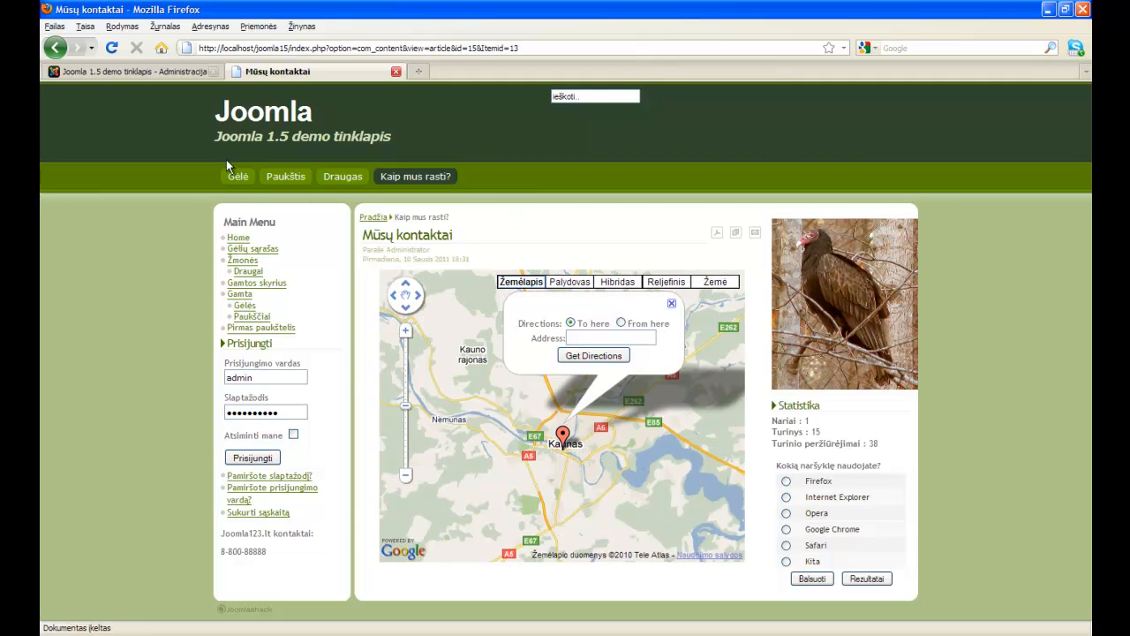
pyautogui.click(183, 72)
# Replace the directions Title and Button texts with 'Maršrutai' and 'Skaičiuoti'.
pyautogui.scroll(-10, 855, 303)
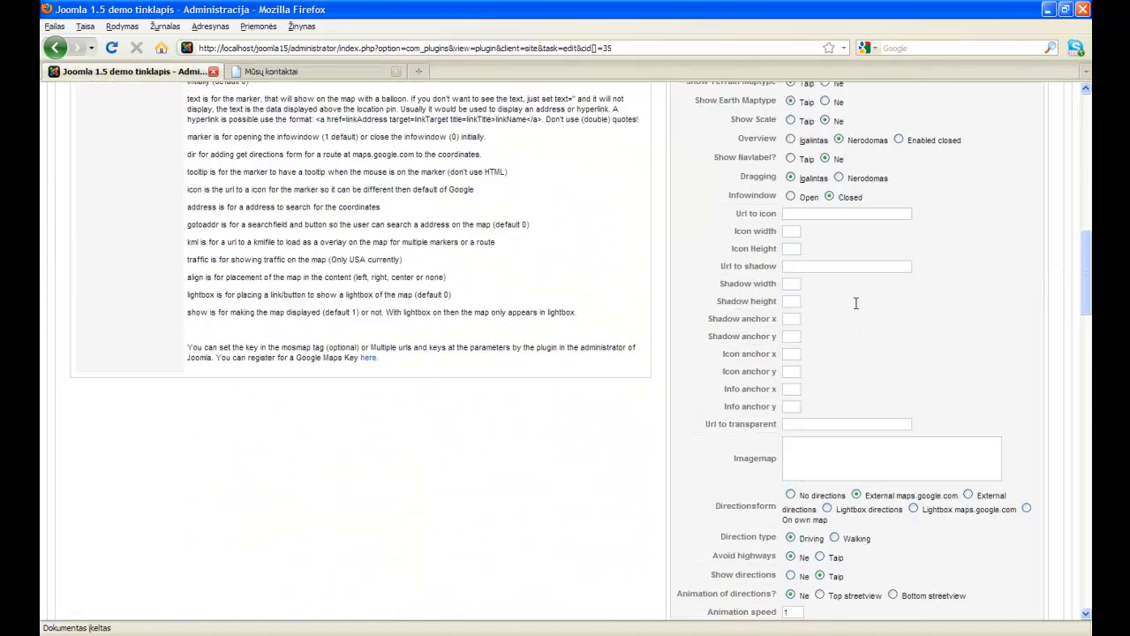
pyautogui.scroll(-15, 856, 303)
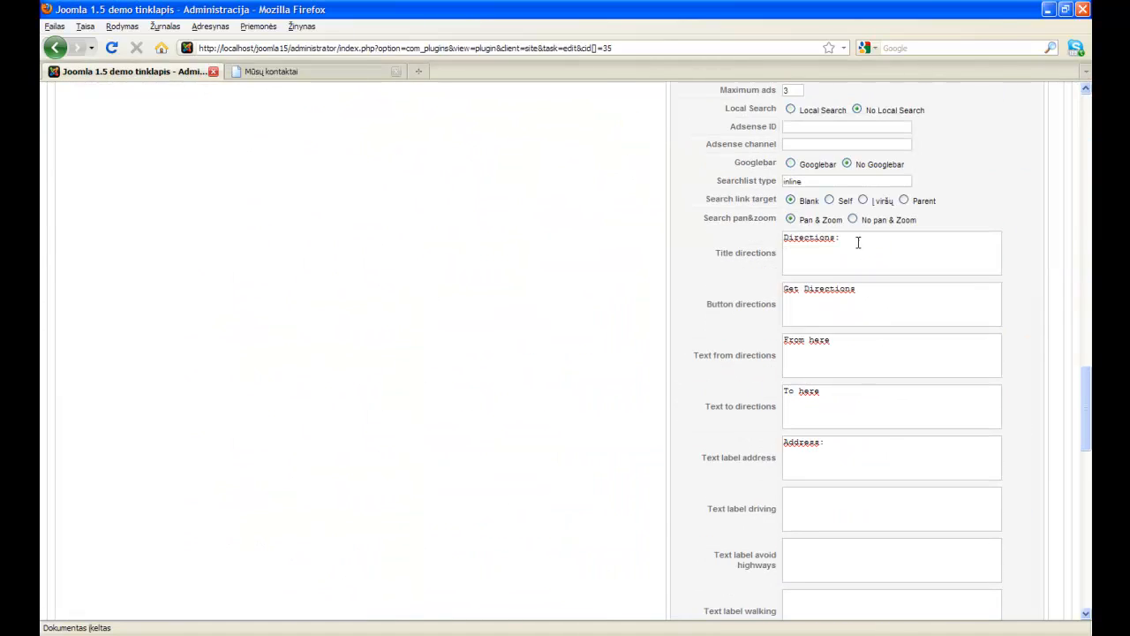
pyautogui.moveTo(857, 242); pyautogui.dragTo(804, 238)
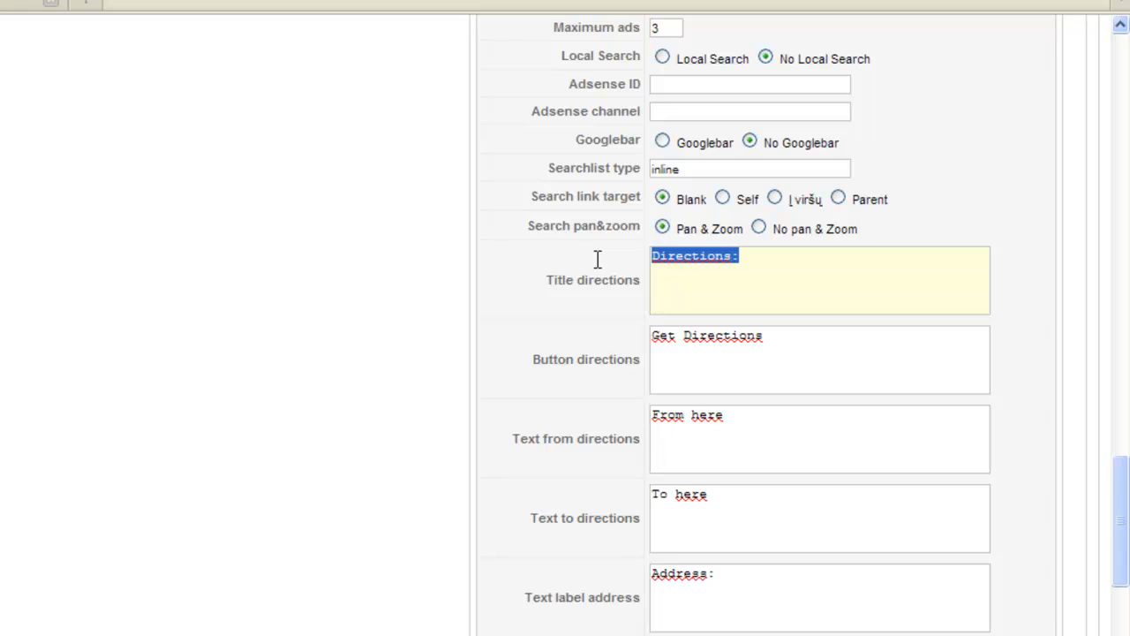
pyautogui.write('Marš')
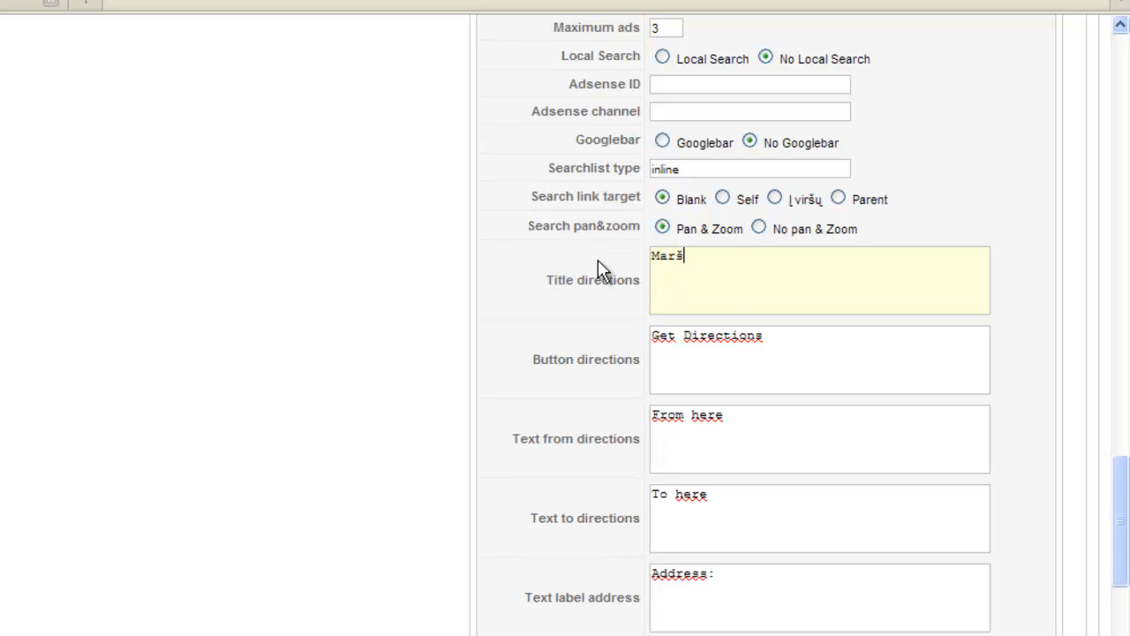
pyautogui.write('rutai')
pyautogui.press('Tab')
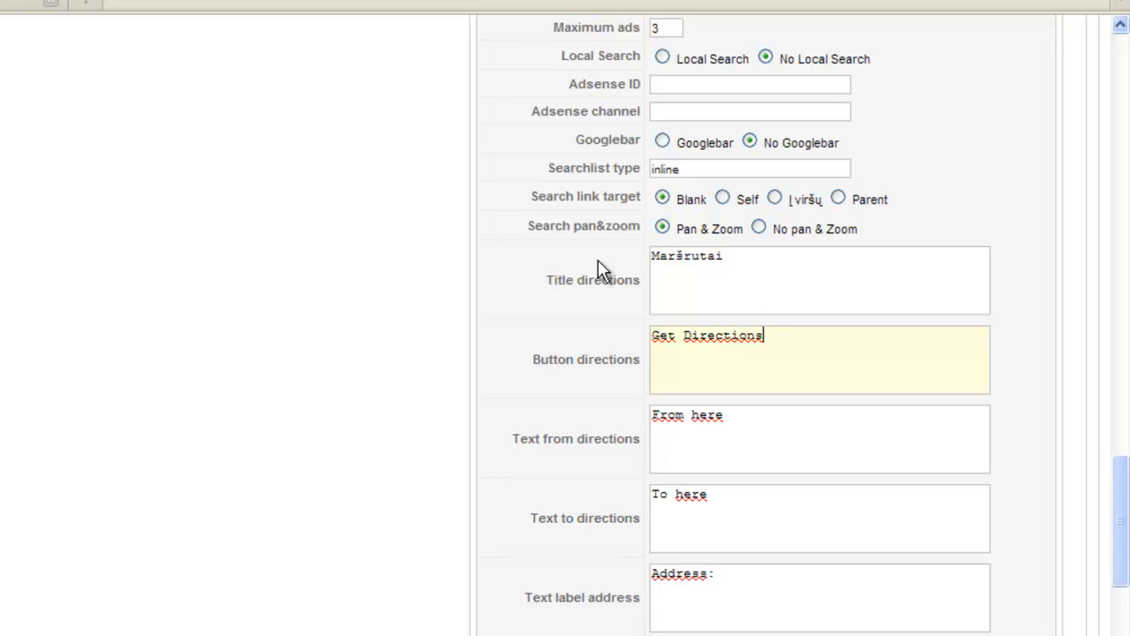
pyautogui.hotkey('ctrl', 'a')
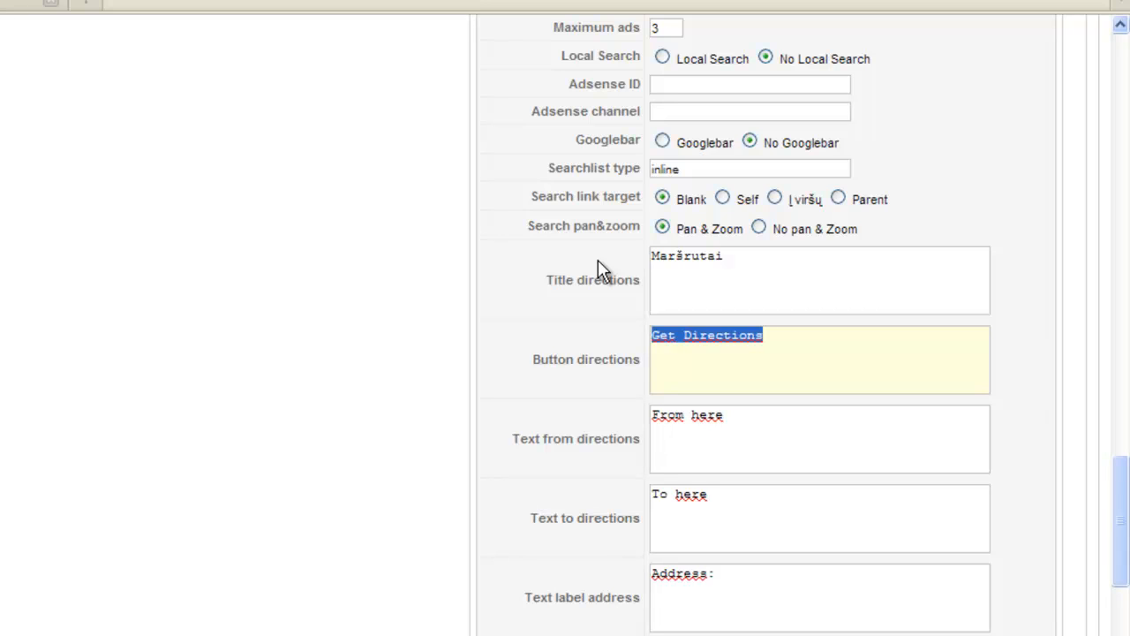
pyautogui.write('Skaičiuoti')
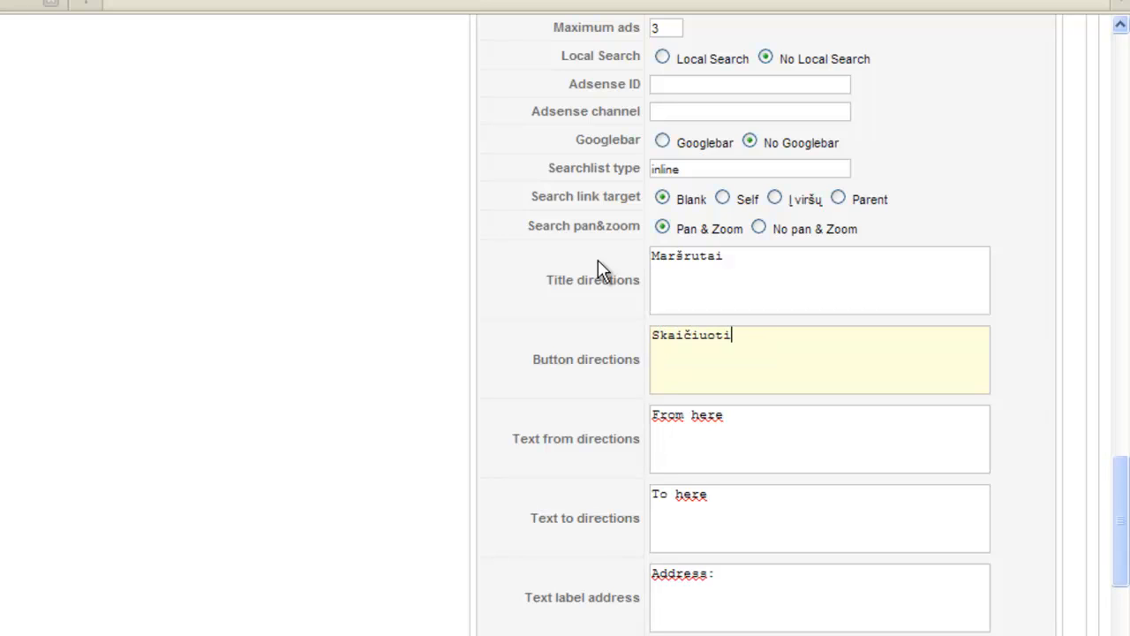
# Set the From, To and Address labels to 'Iš čia', 'Į čia' and 'Adresas', then save.
pyautogui.press('Tab')
pyautogui.write('Iš čia')
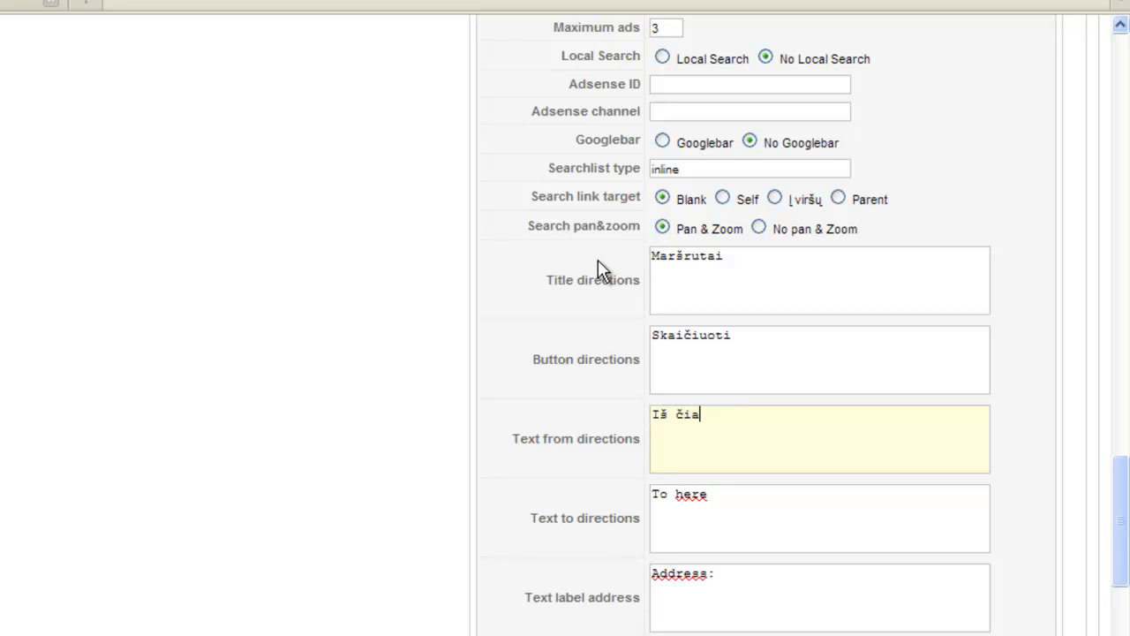
pyautogui.press('Tab')
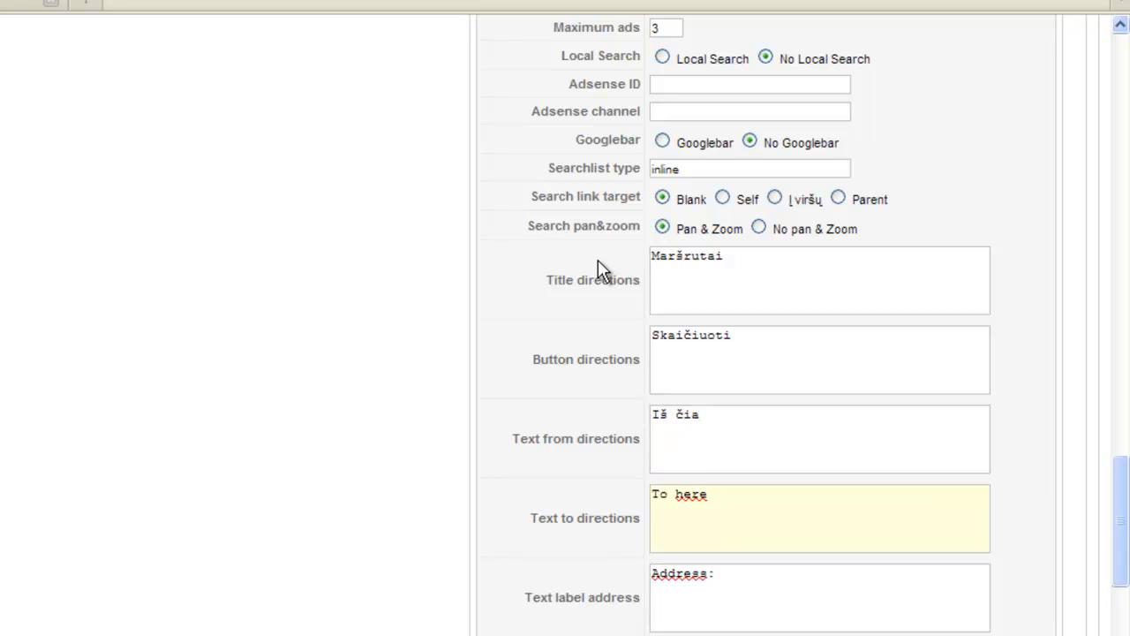
pyautogui.hotkey('ctrl', 'a')
pyautogui.write('Į')
pyautogui.hotkey('ctrl', 'a')
pyautogui.write('A')
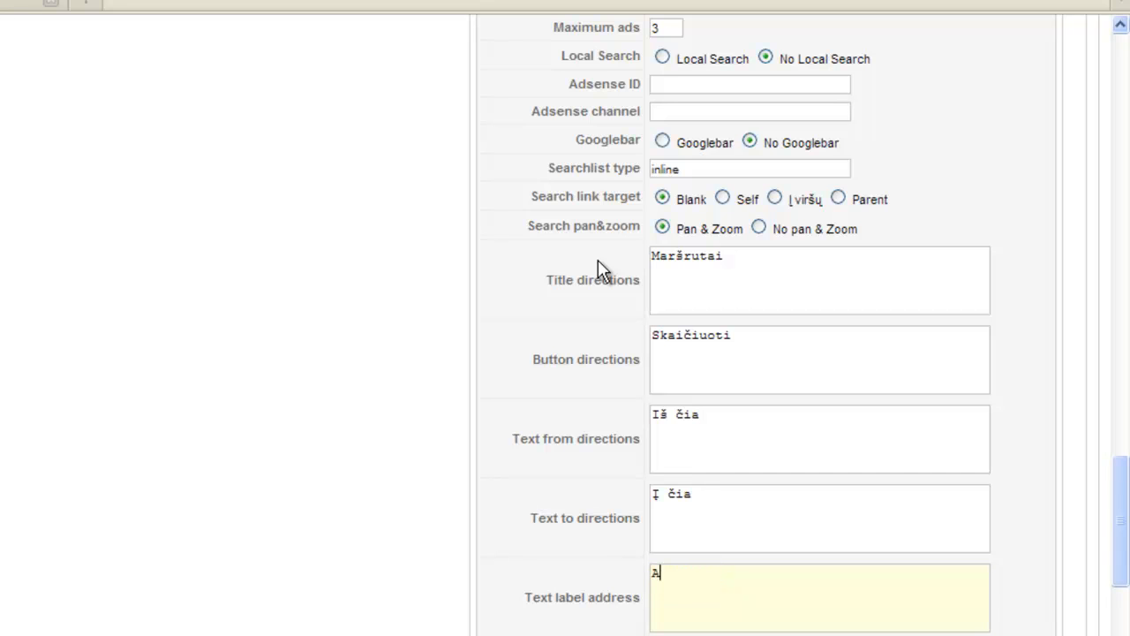
pyautogui.write('dresas')
pyautogui.scroll(20, 939, 232)
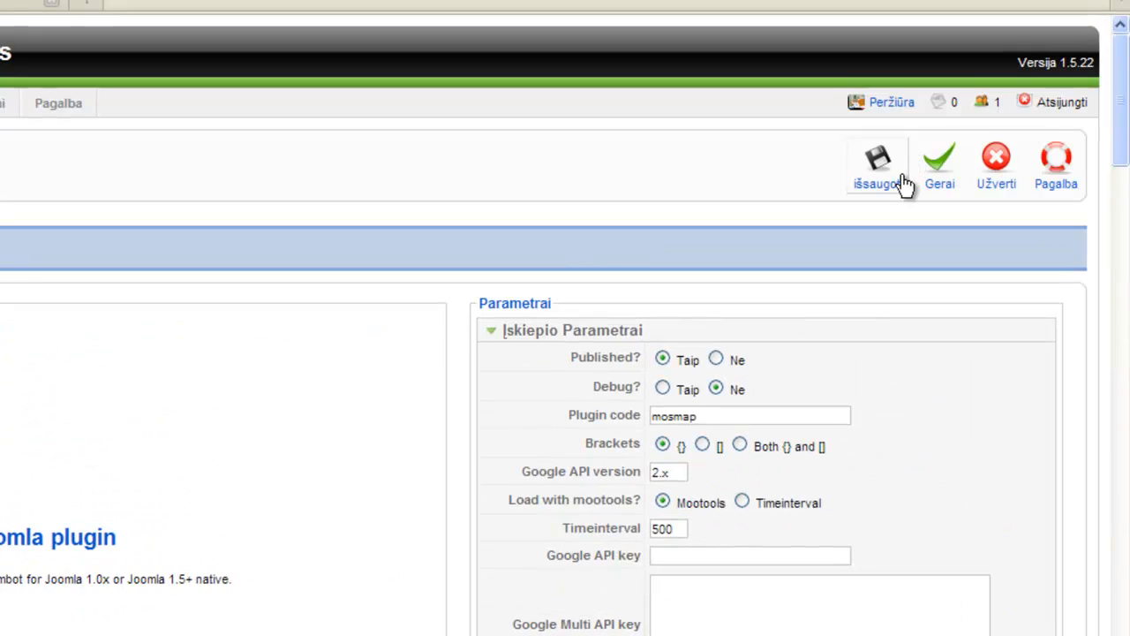
pyautogui.click(883, 172)
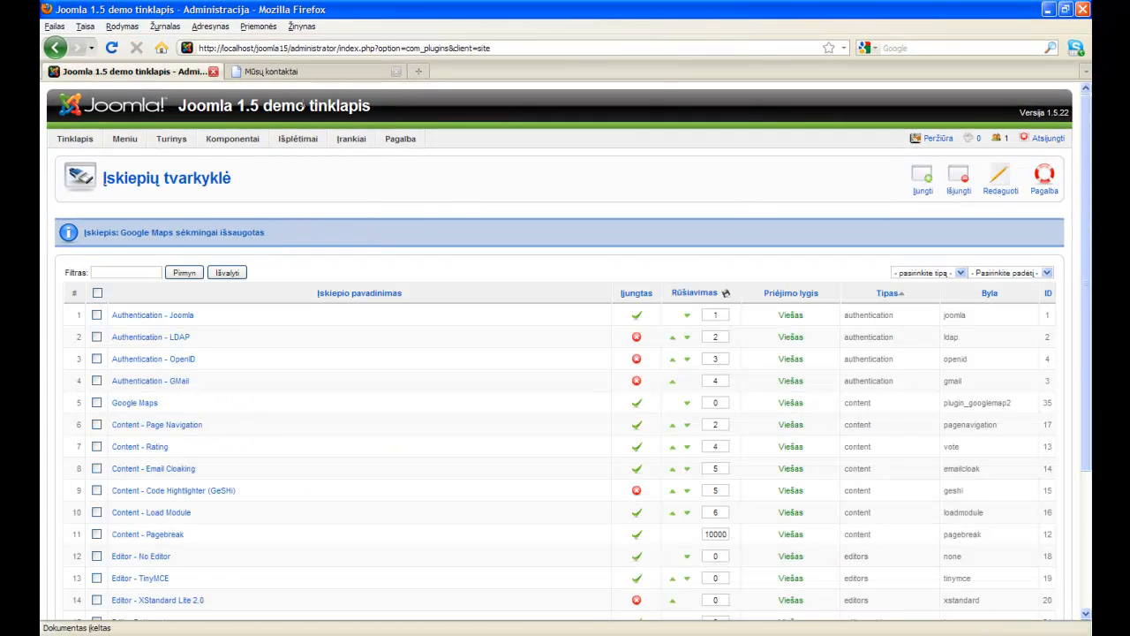
pyautogui.click(302, 72)
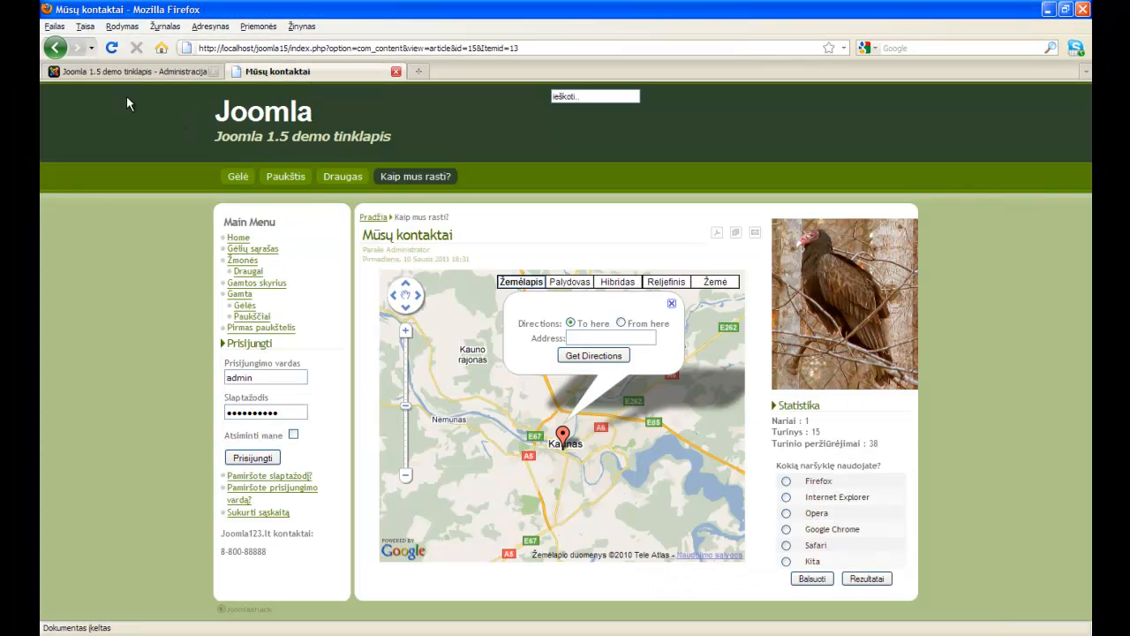
# Reload the contact page, open the Kaunas marker bubble, and request a route from a Vilnius street address.
pyautogui.click(112, 48)
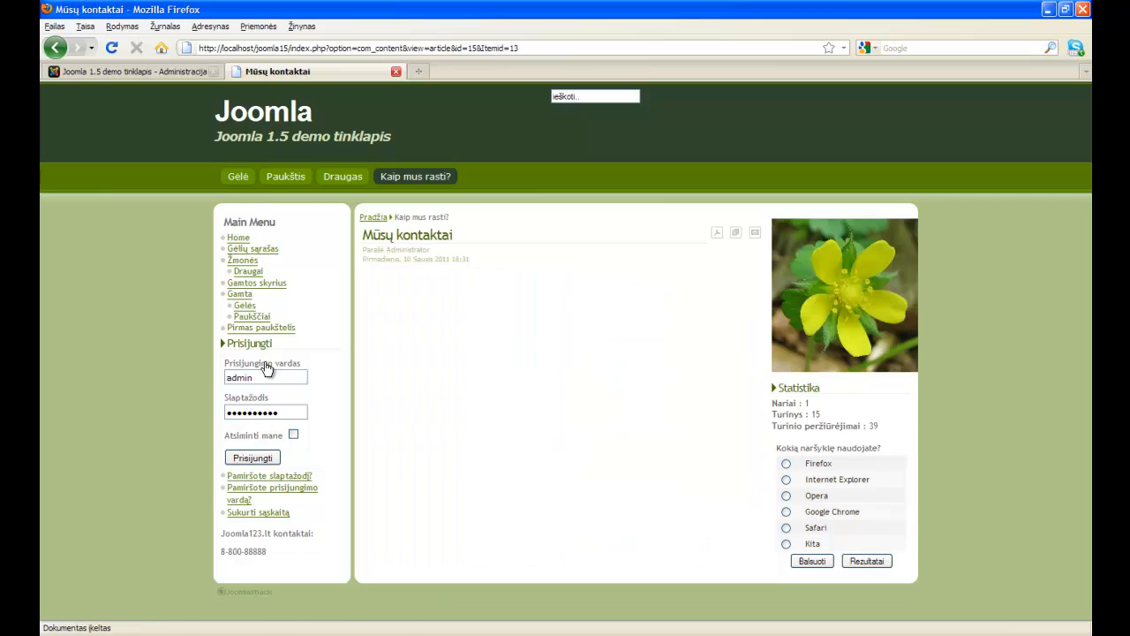
pyautogui.scroll(3, 567, 423)
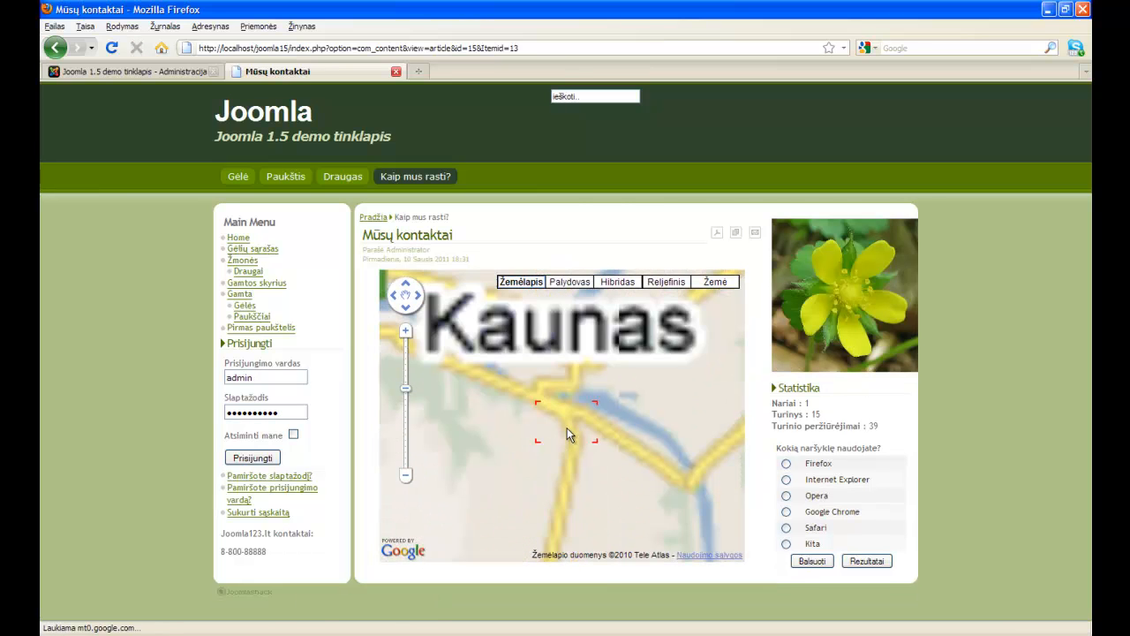
pyautogui.moveTo(553, 397); pyautogui.dragTo(564, 486)
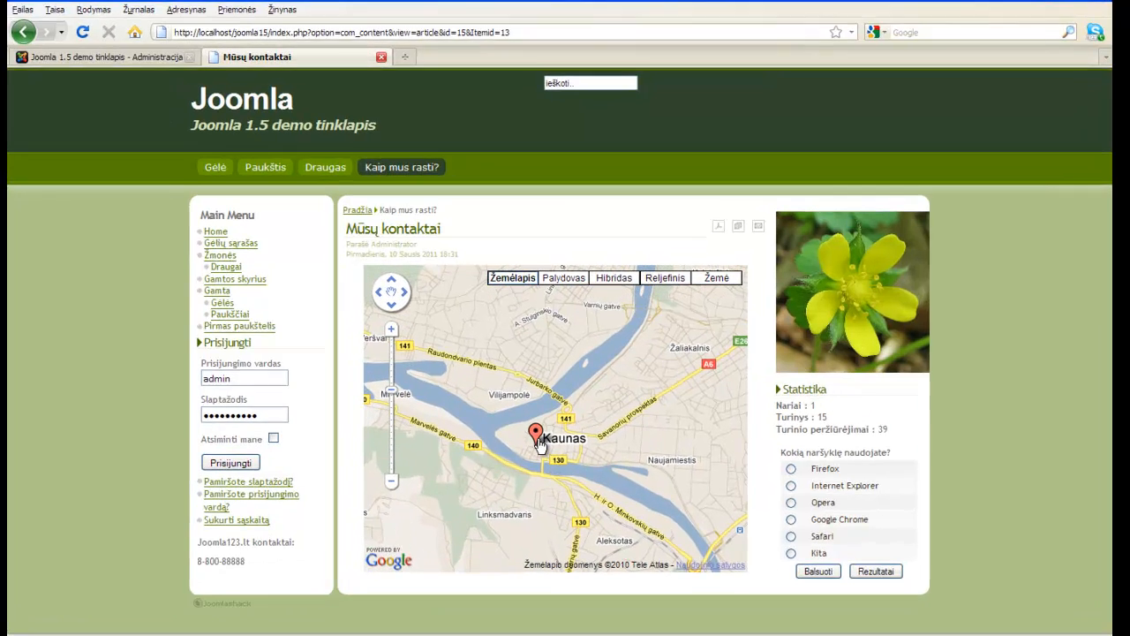
pyautogui.click(542, 431)
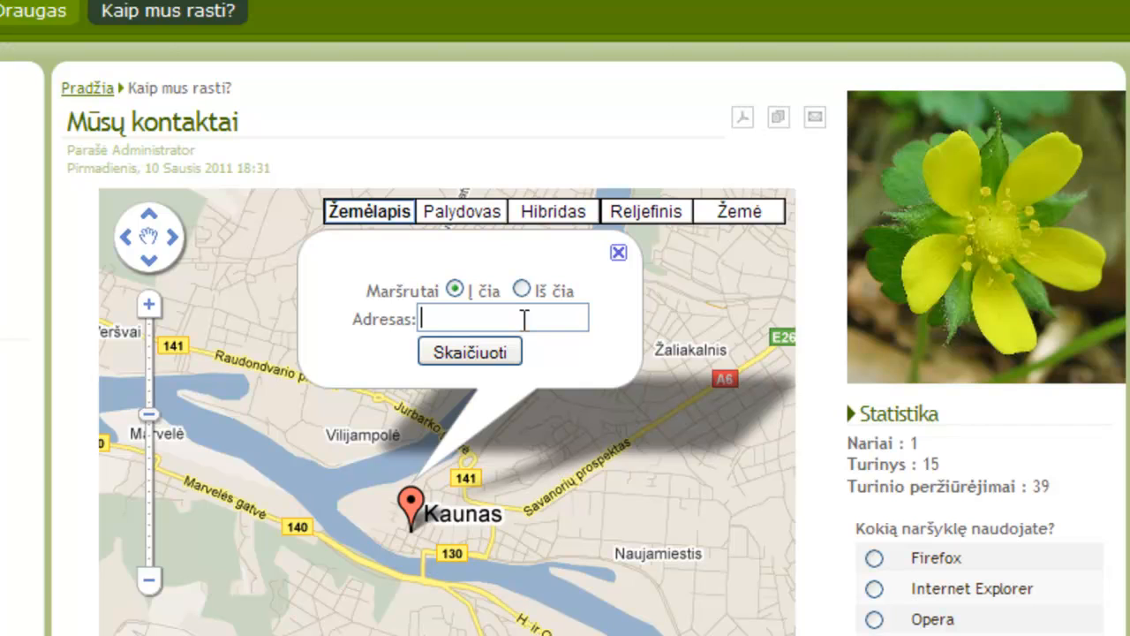
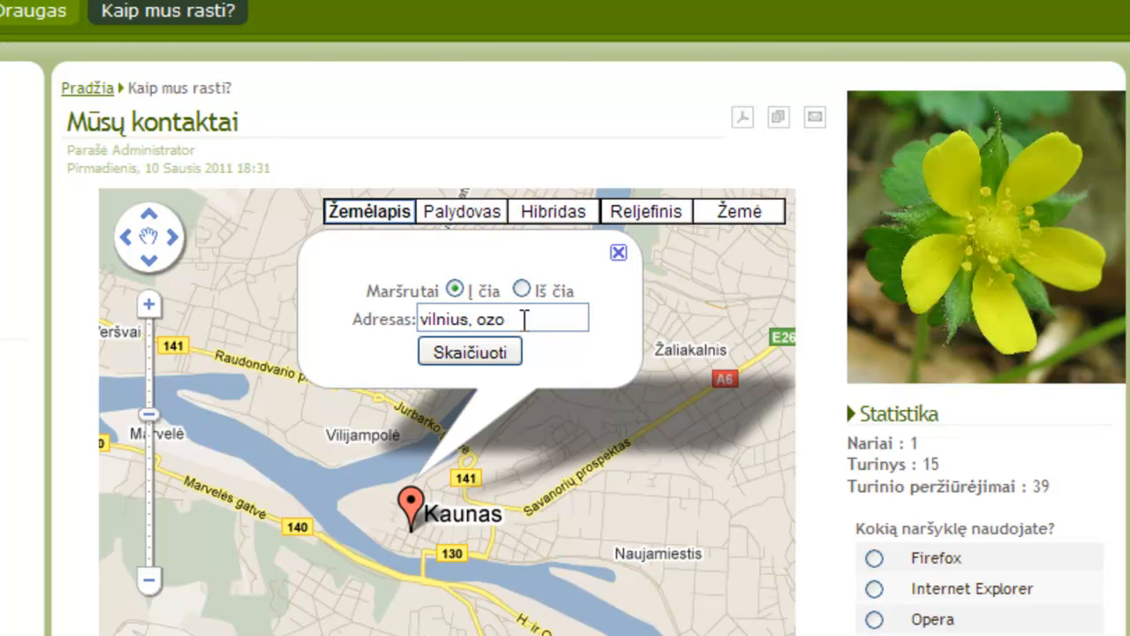
pyautogui.click(508, 360)
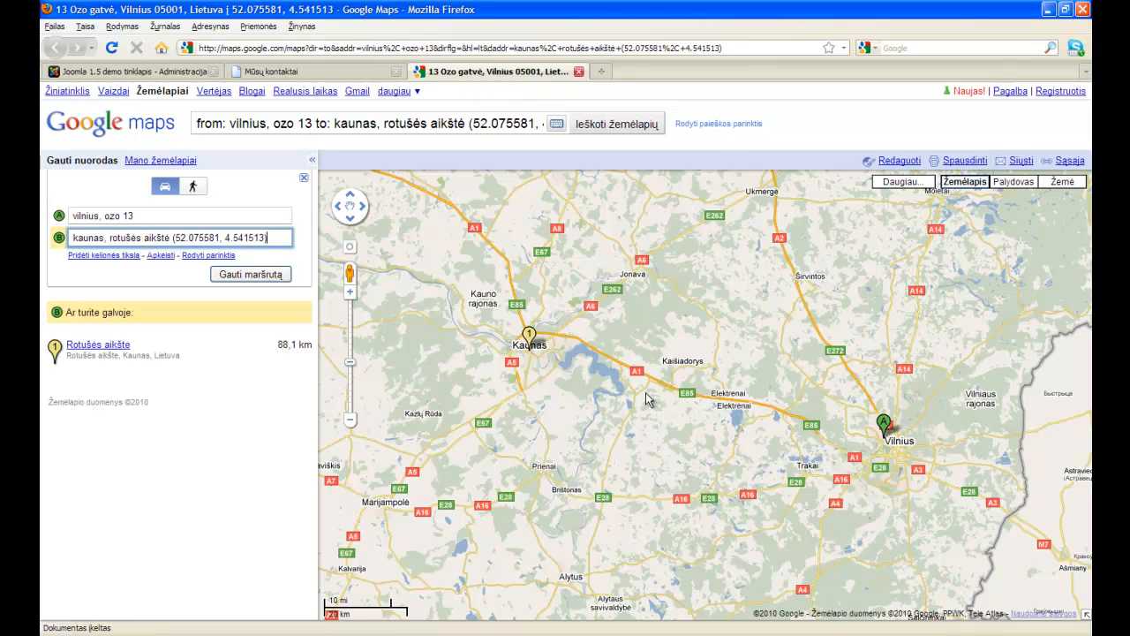
# Pick Rotušės aikštė, Kaunas as the destination to load the 88,1 km route.
pyautogui.click(120, 349)
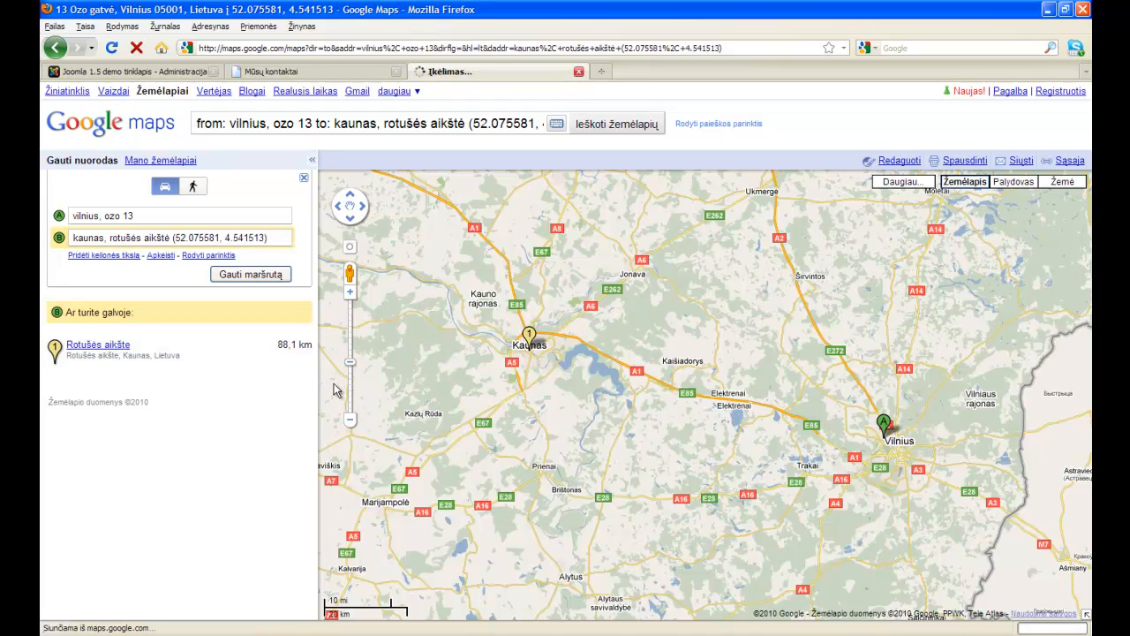